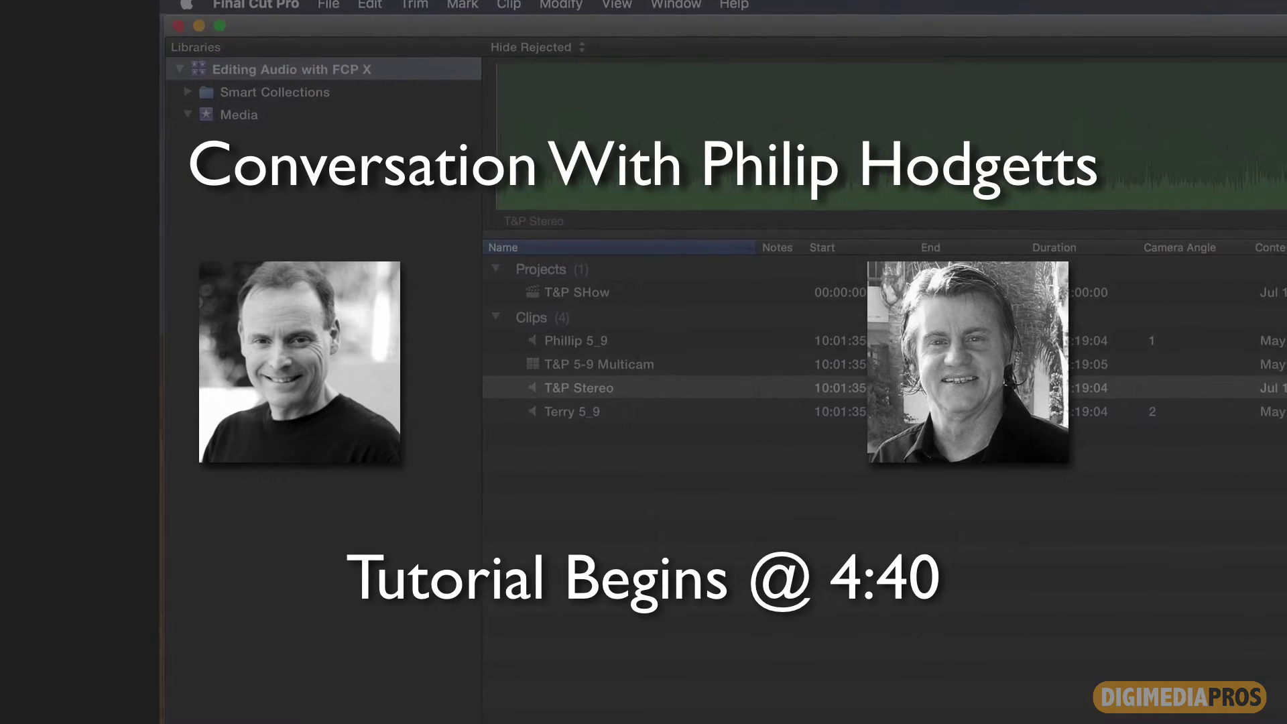
Split the multicam interview clip at the speaker switch point.
left_click(543, 386)
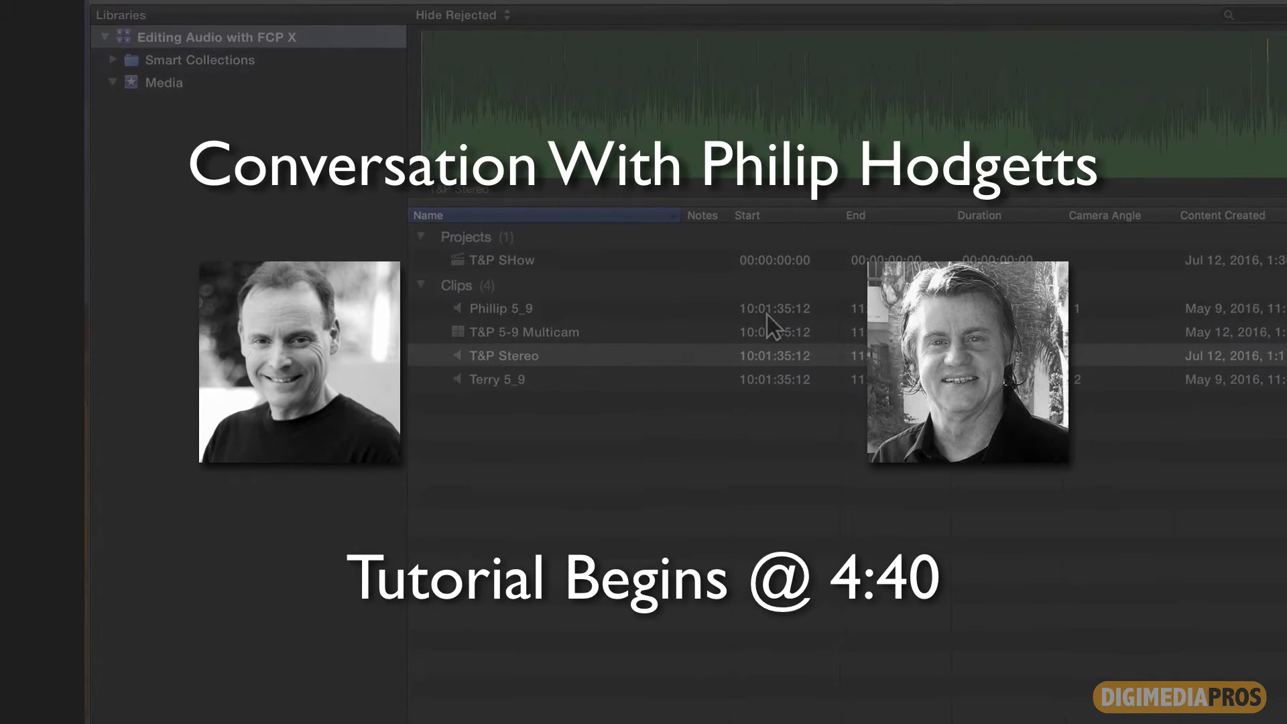
left_click(458, 356)
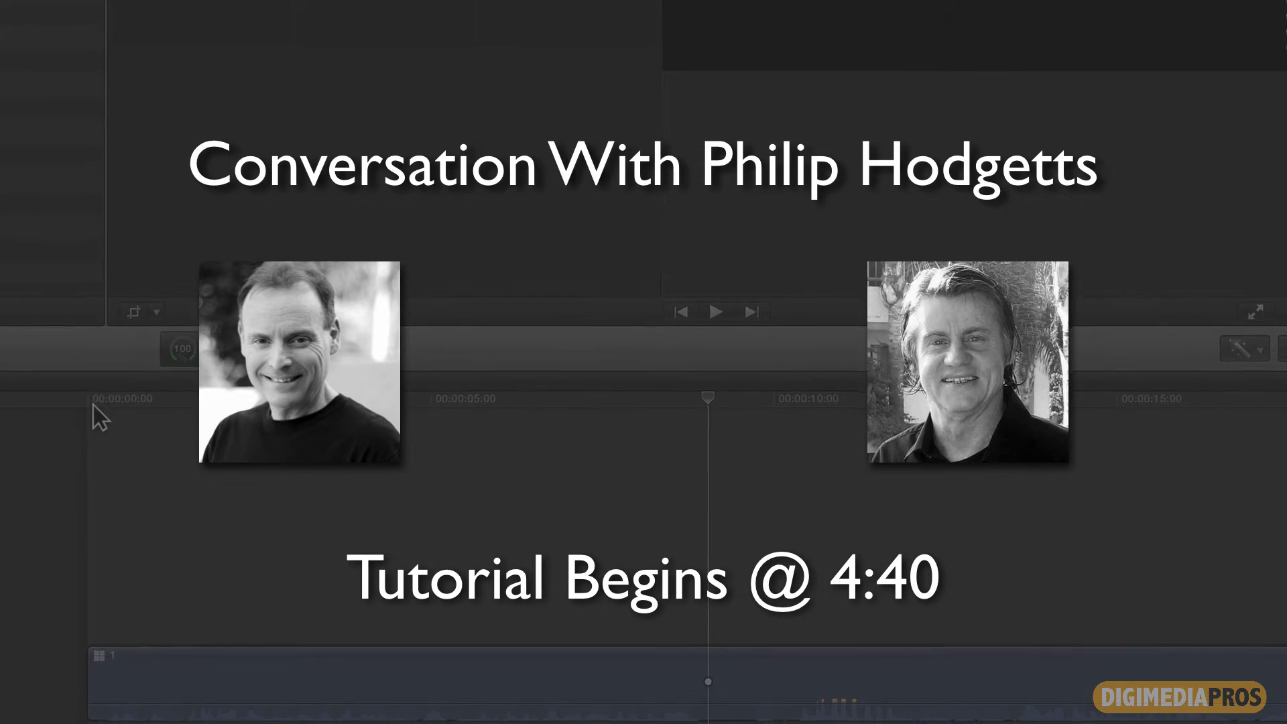
key("space")
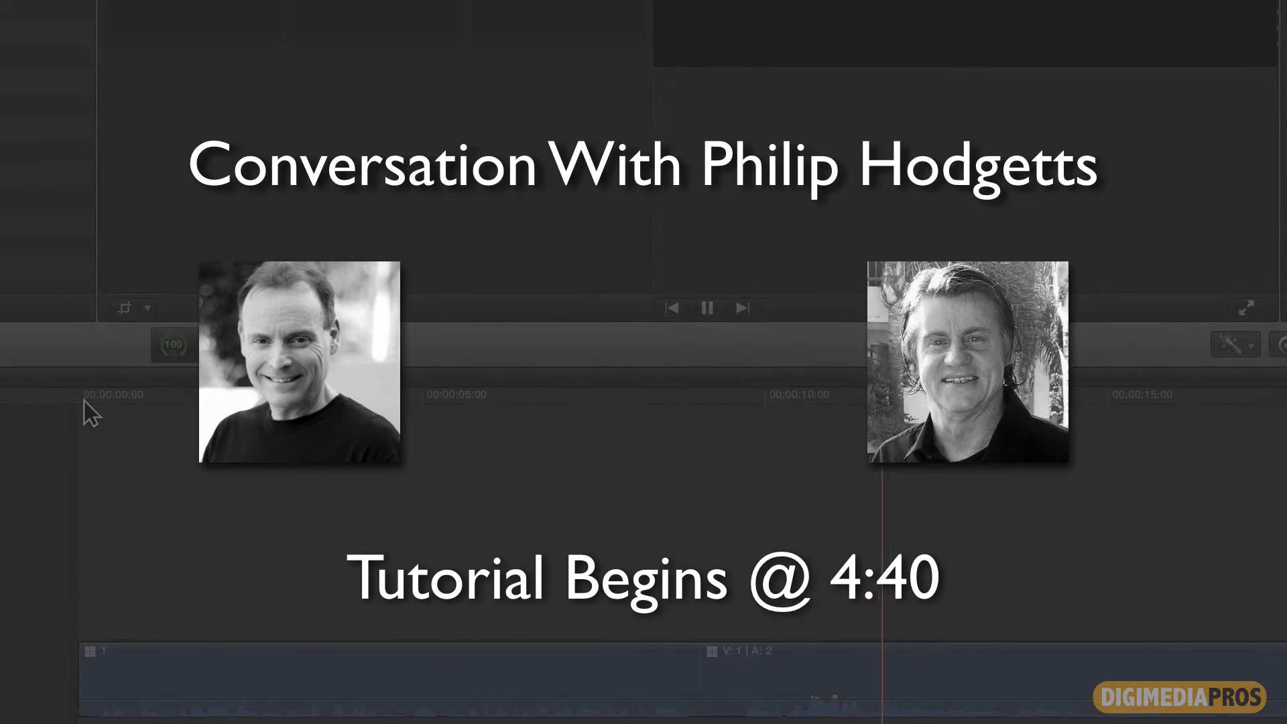
key("space")
left_click(997, 583)
key("super+b")
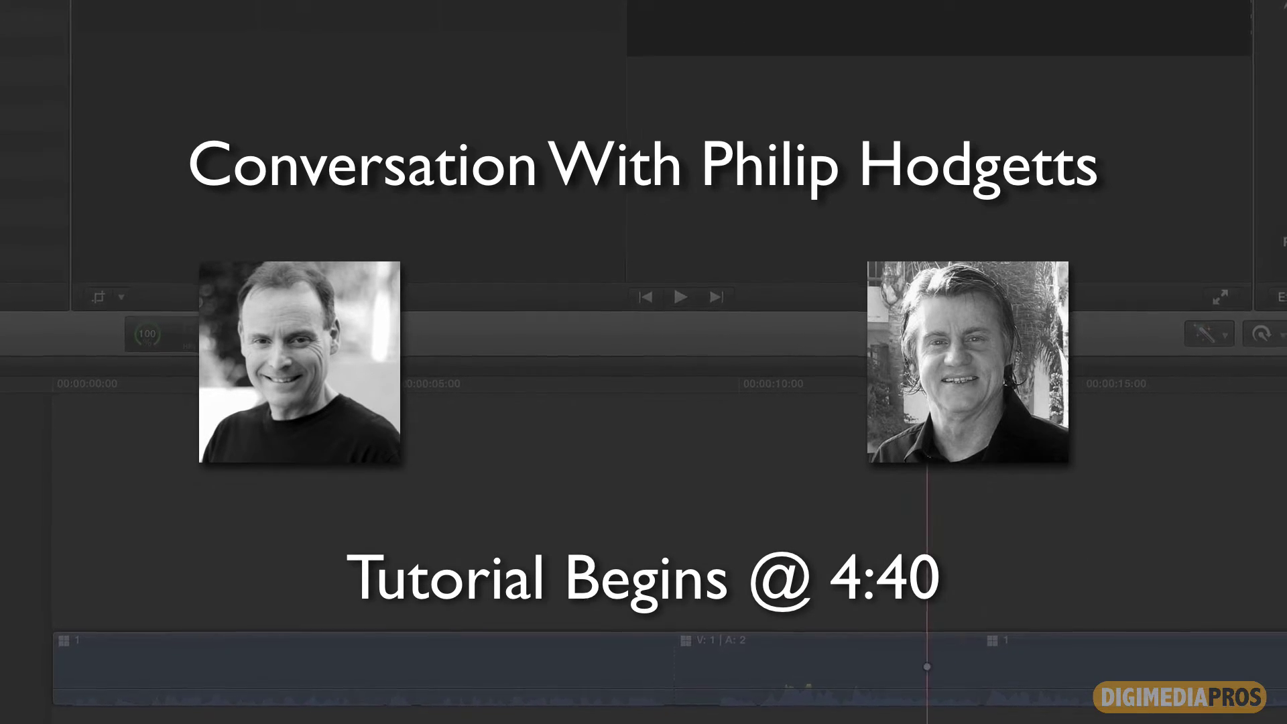
Extend the middle clip's audio right so it overlaps the following clip.
left_click(926, 704)
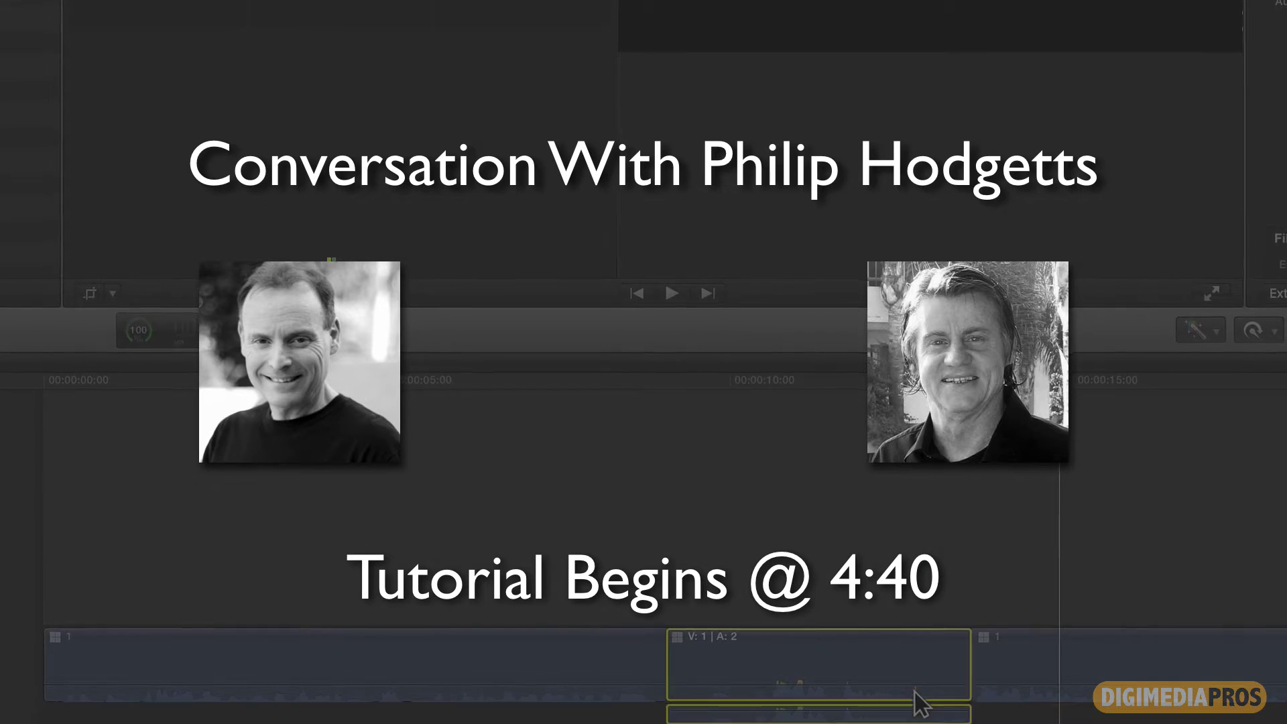
left_click(1018, 693)
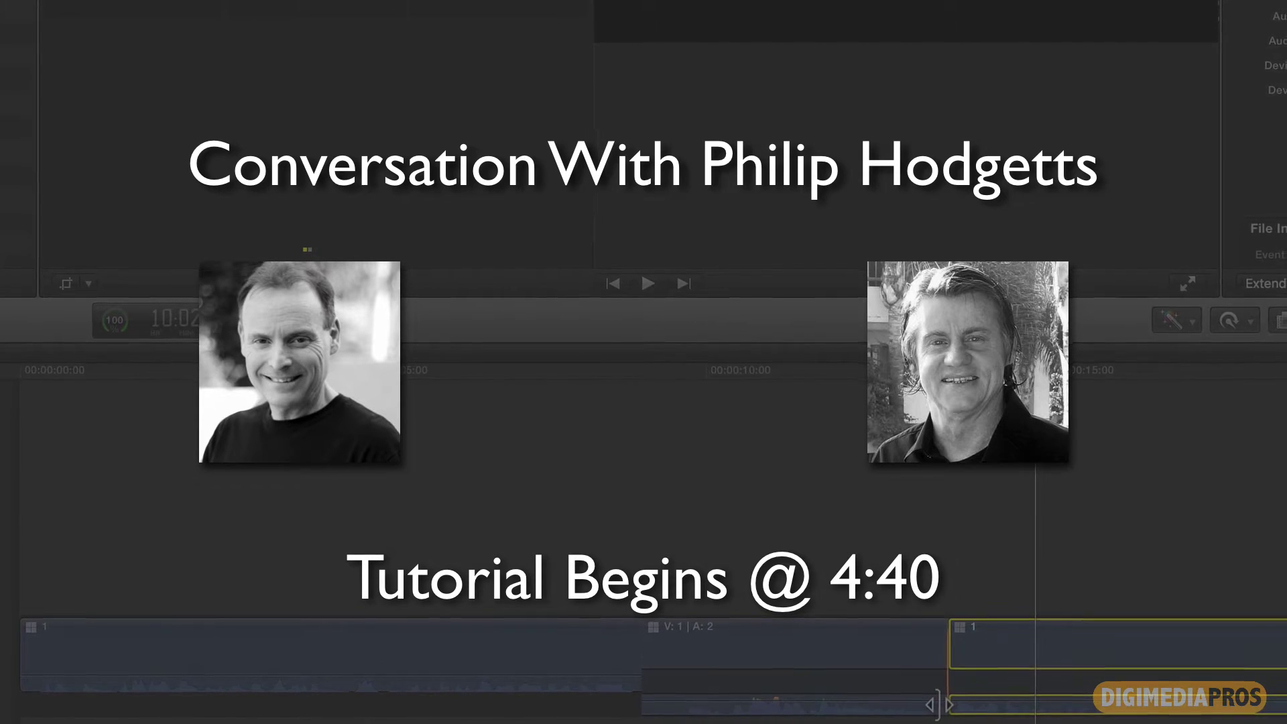
left_click_drag(937, 704, 1034, 703)
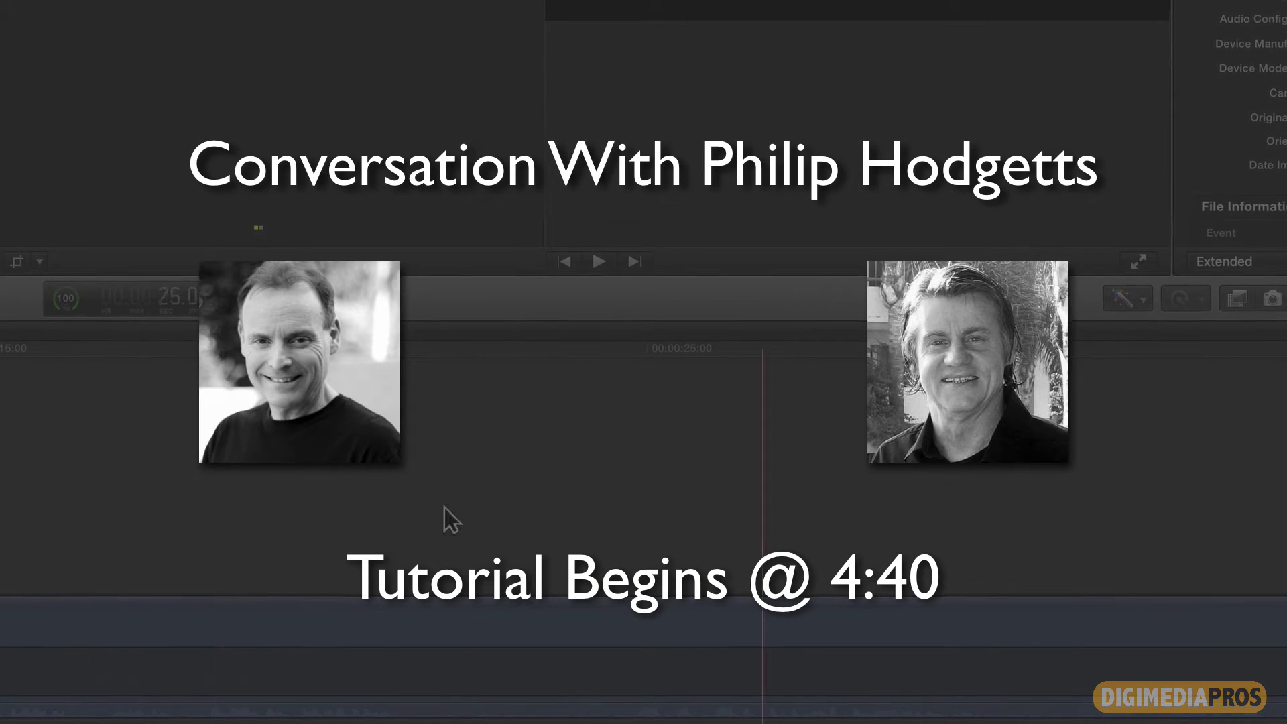
left_click(91, 353)
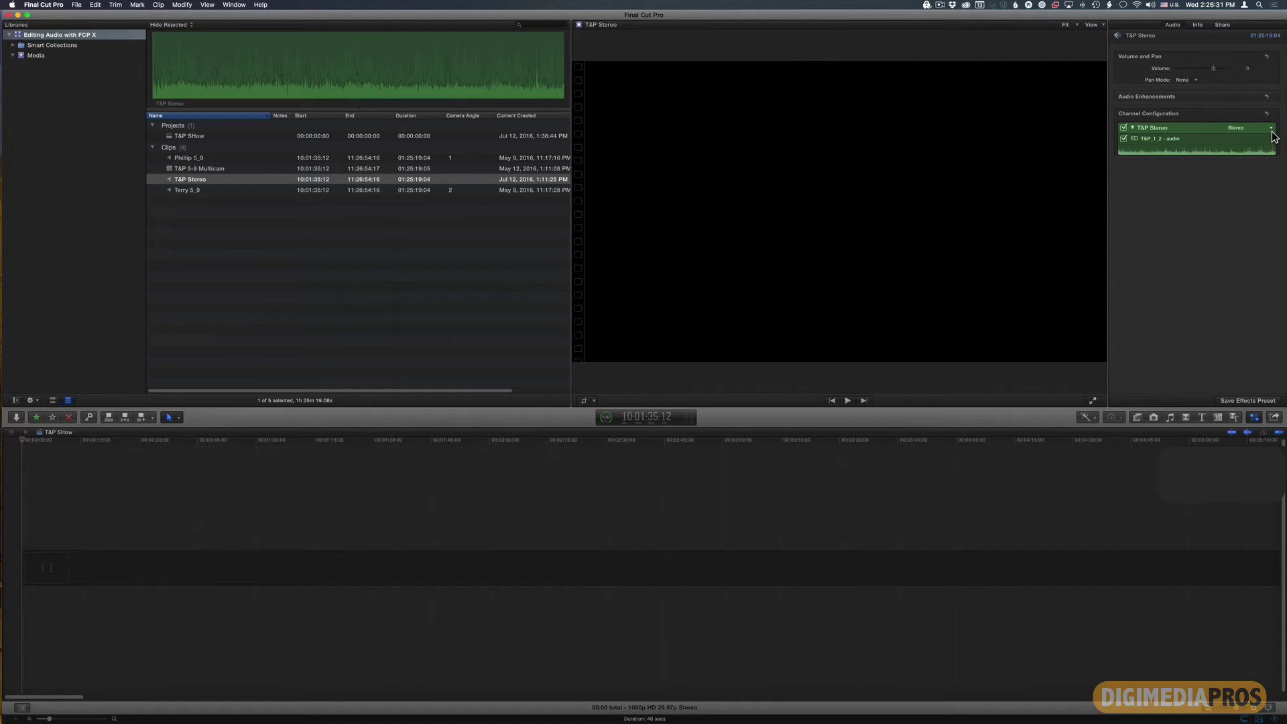
Select the T&P Stereo clip to start switching its channels to Dual Mono.
left_click(173, 182)
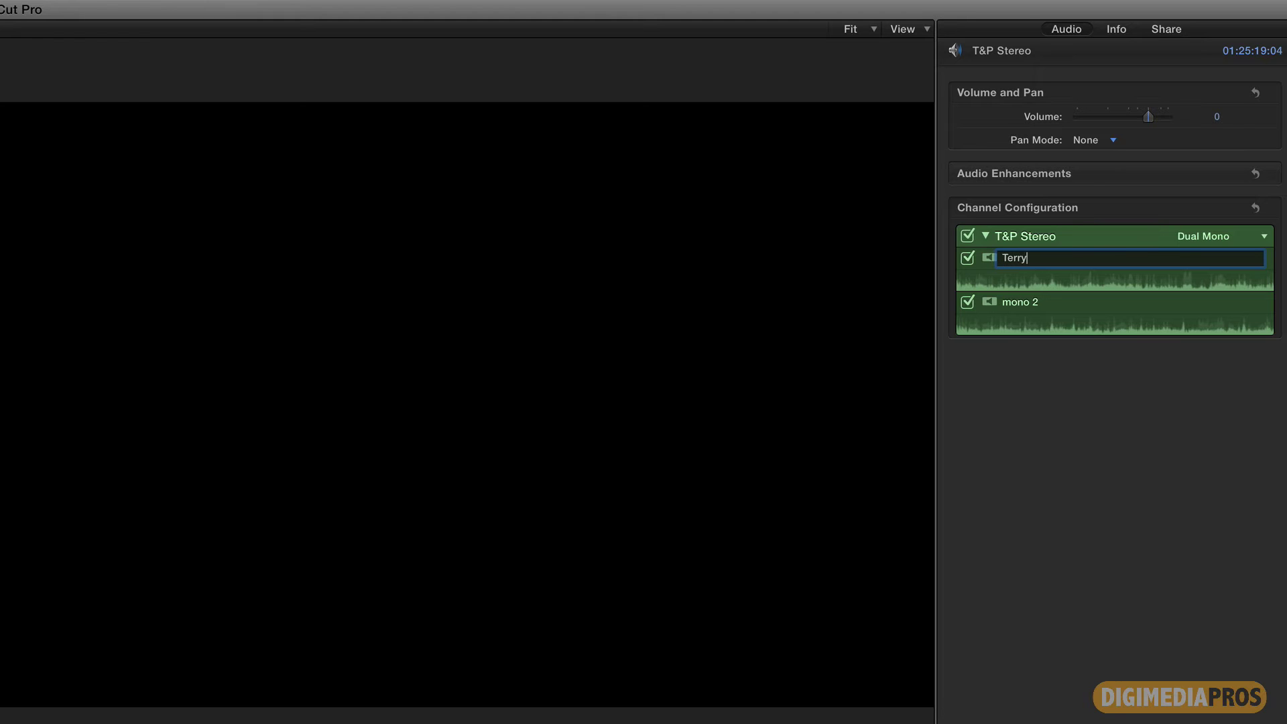
Confirm the first speaker's name for mono 1 and move on to mono 2.
key("Tab")
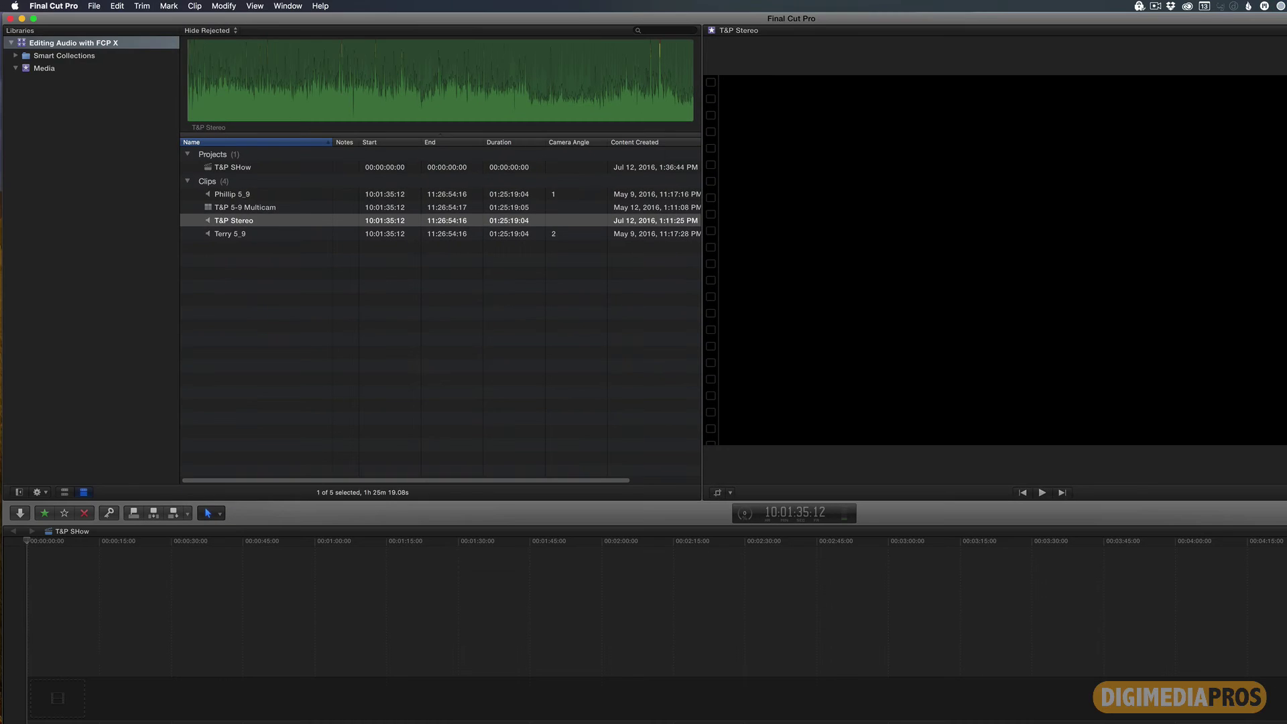
Append the T&P Stereo clip to T&P SHow and raise its volume to 12 dB.
left_click(208, 221)
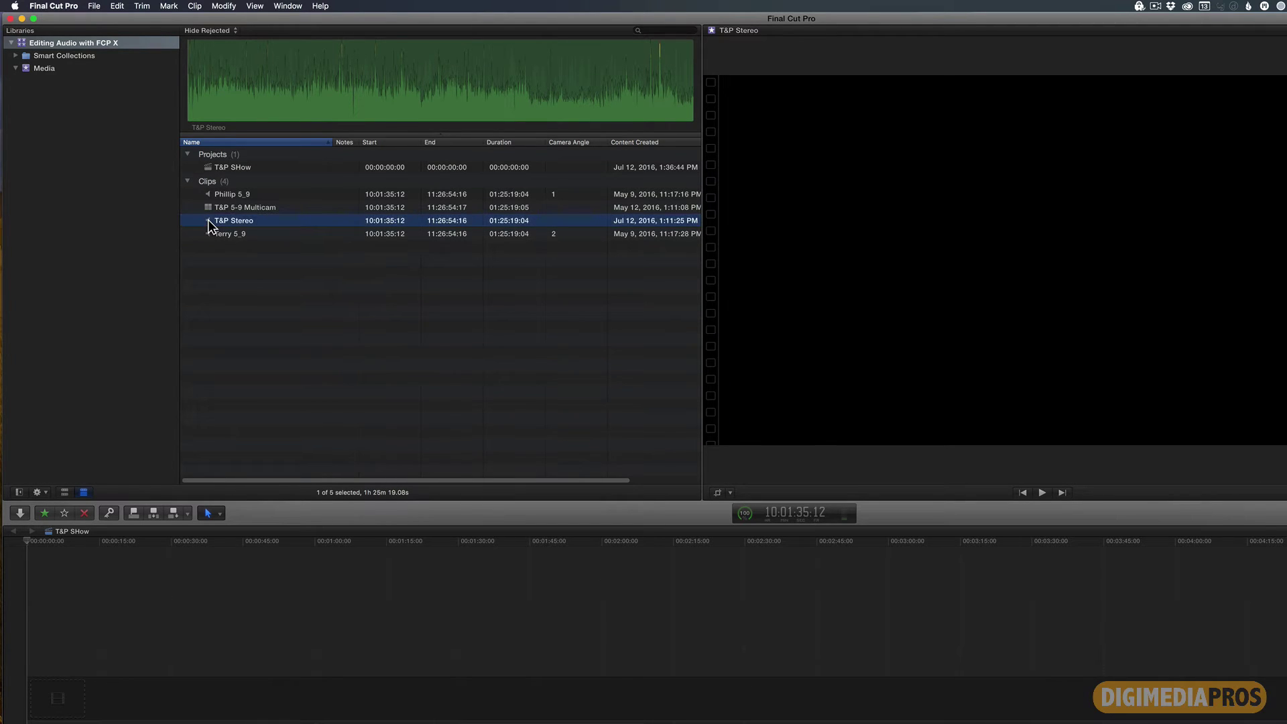
key("e")
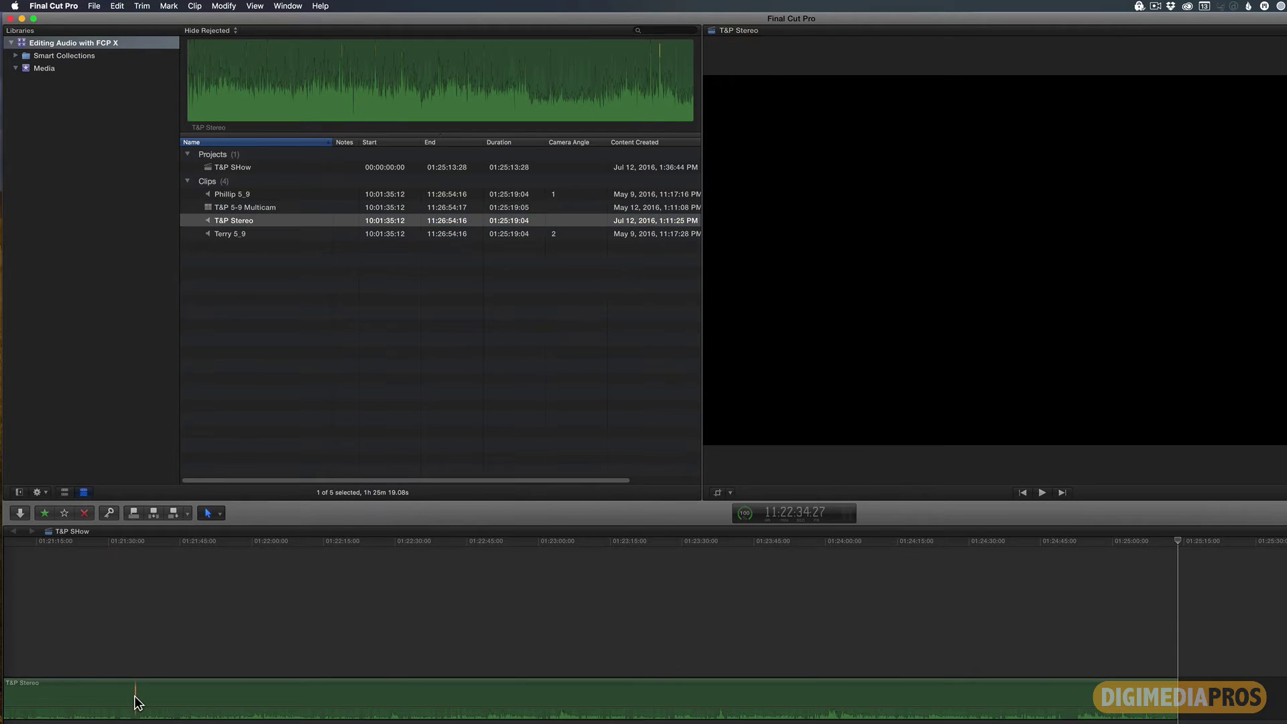
left_click_drag(134, 710, 134, 707)
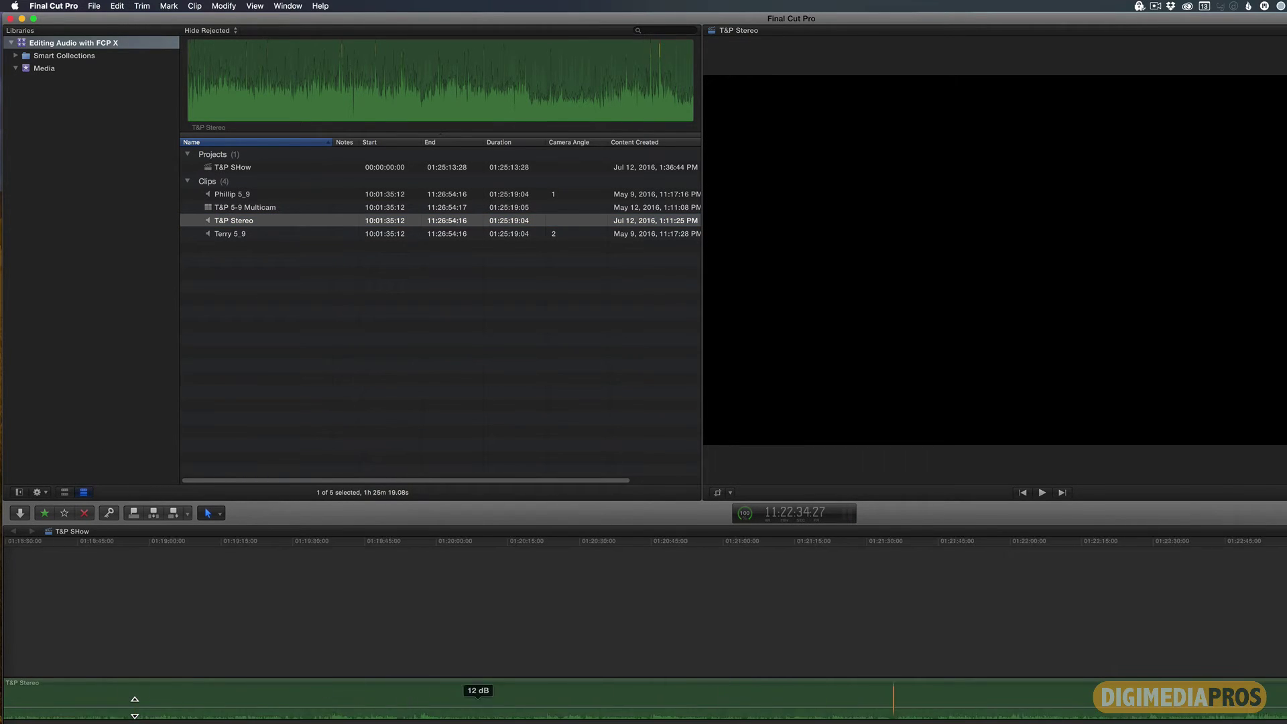
Move the playhead to about one minute in and fine-tune the clip's volume level.
scroll(135, 707, "left", 10)
scroll(359, 706, "left", 20)
scroll(359, 710, "left", 20)
scroll(362, 712, "left", 14)
left_click(201, 549)
left_click_drag(184, 706, 184, 708)
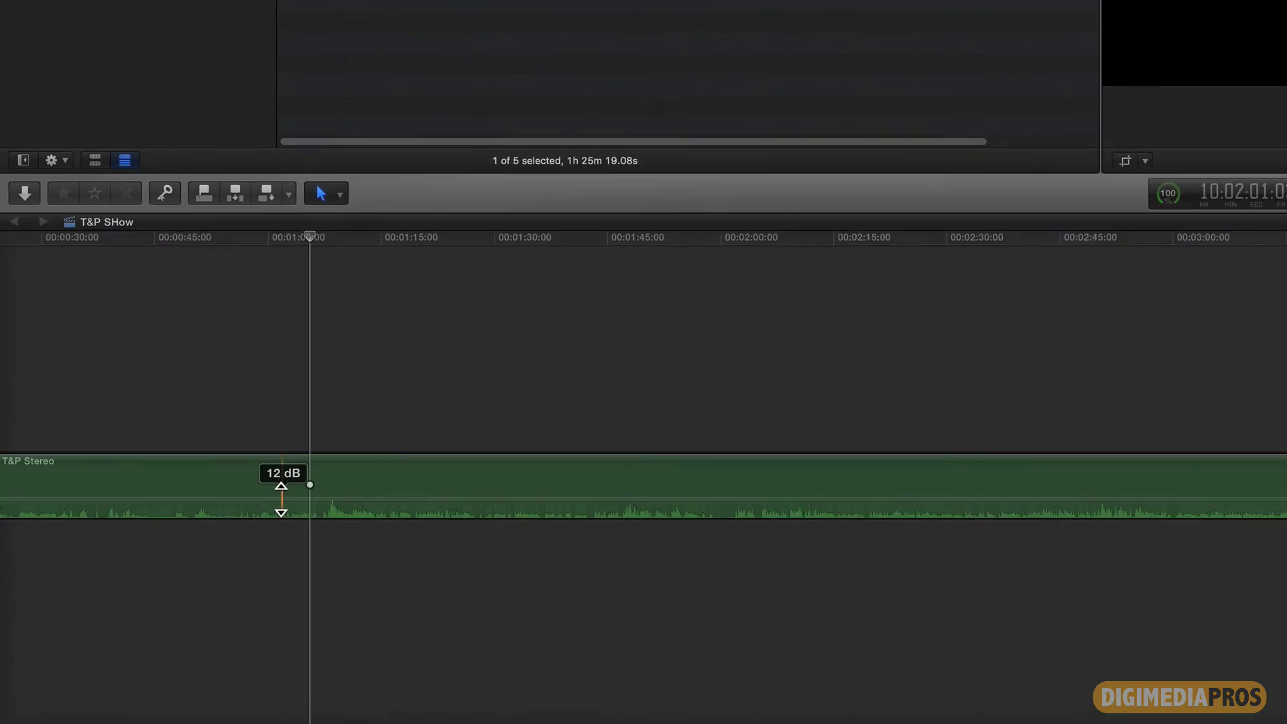
left_click_drag(281, 500, 286, 505)
right_click(299, 495)
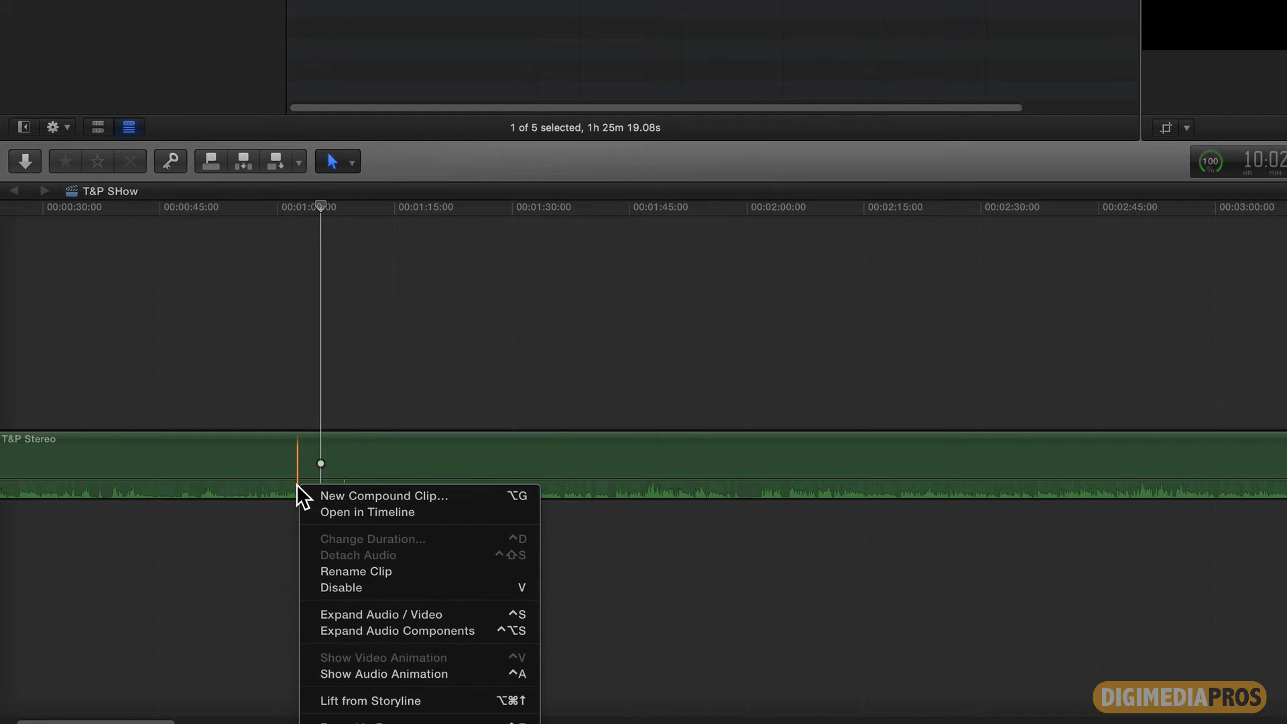
left_click(348, 630)
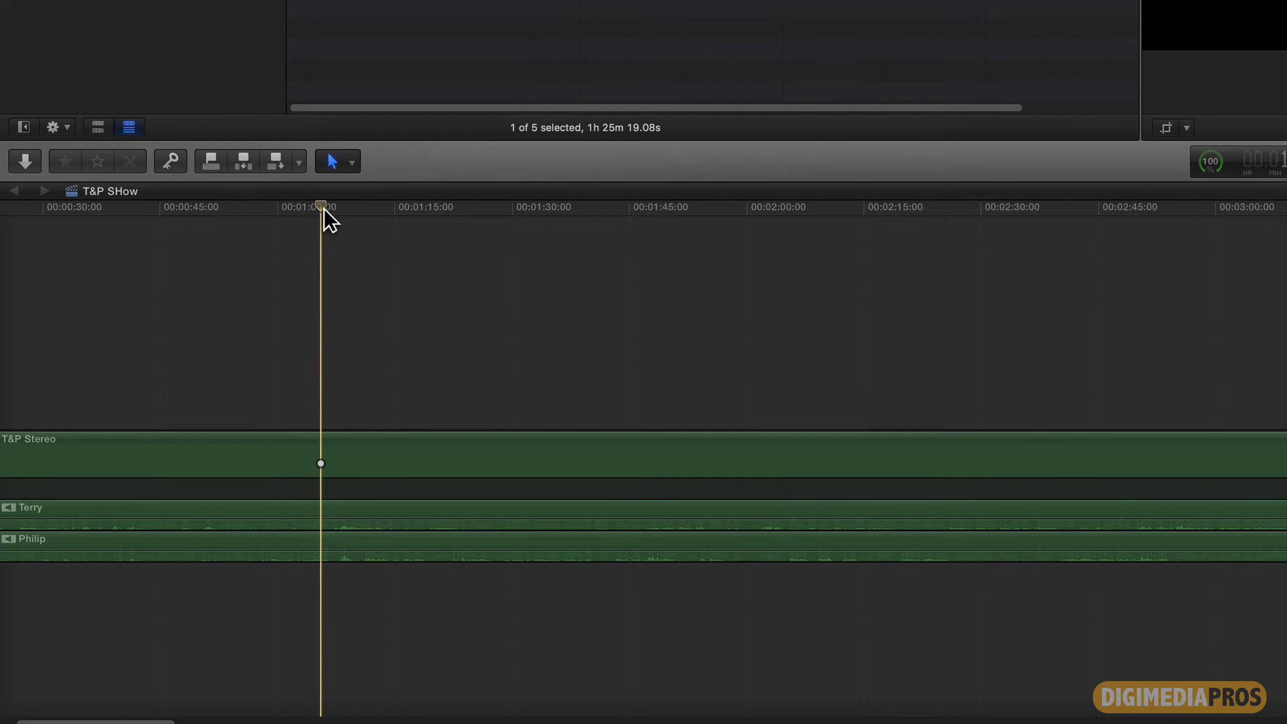
key("space")
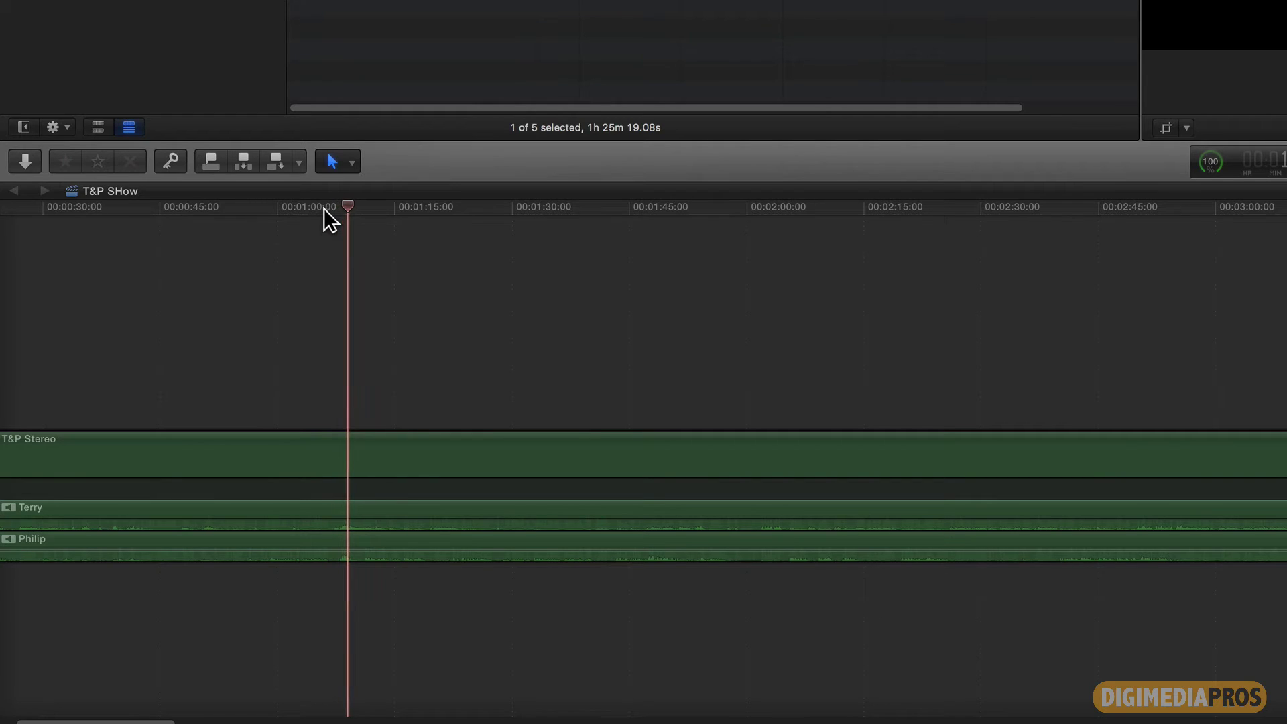
key("space")
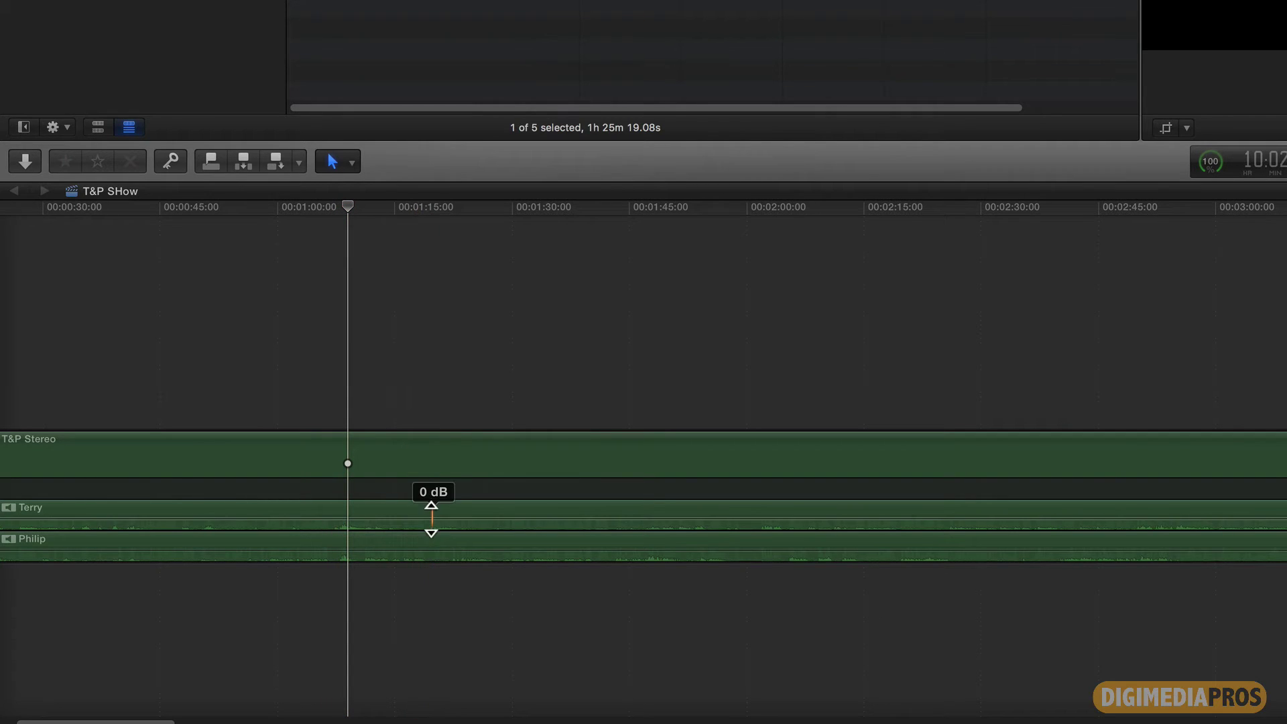
Raise both speakers' audio lanes to +12 dB and preview from about one minute.
left_click_drag(431, 519, 433, 488)
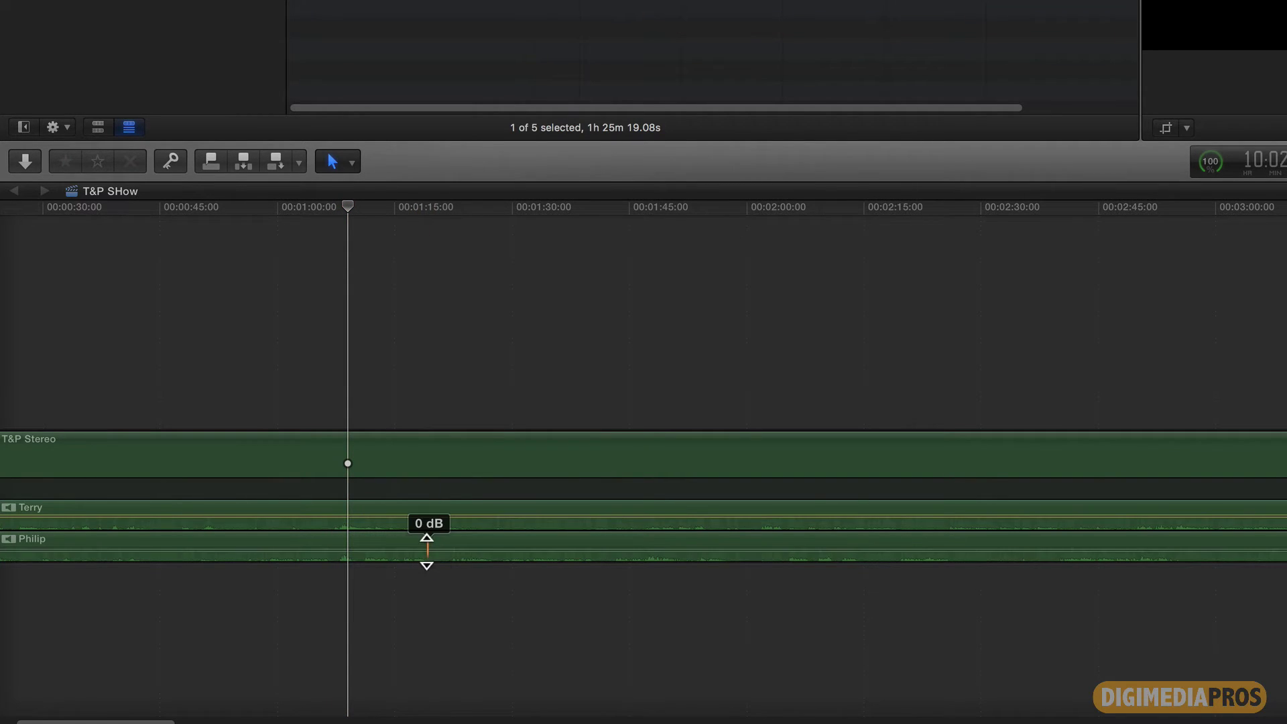
left_click_drag(427, 551, 429, 520)
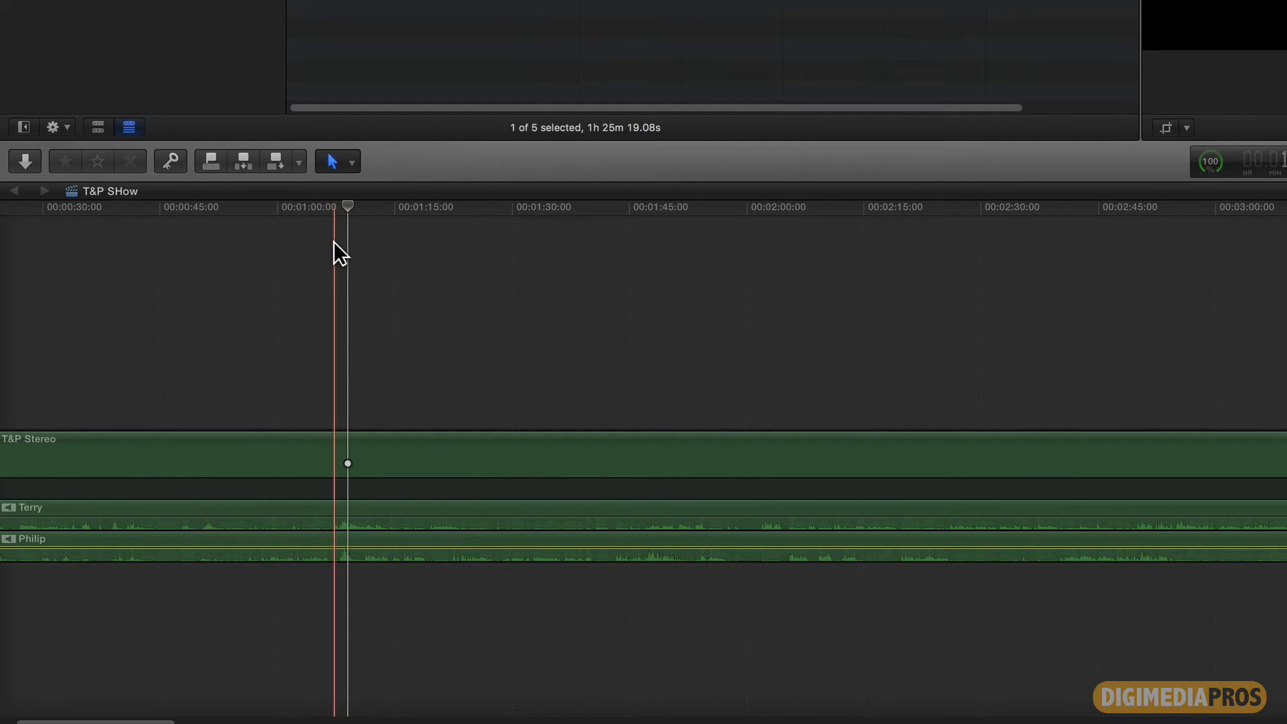
left_click(319, 209)
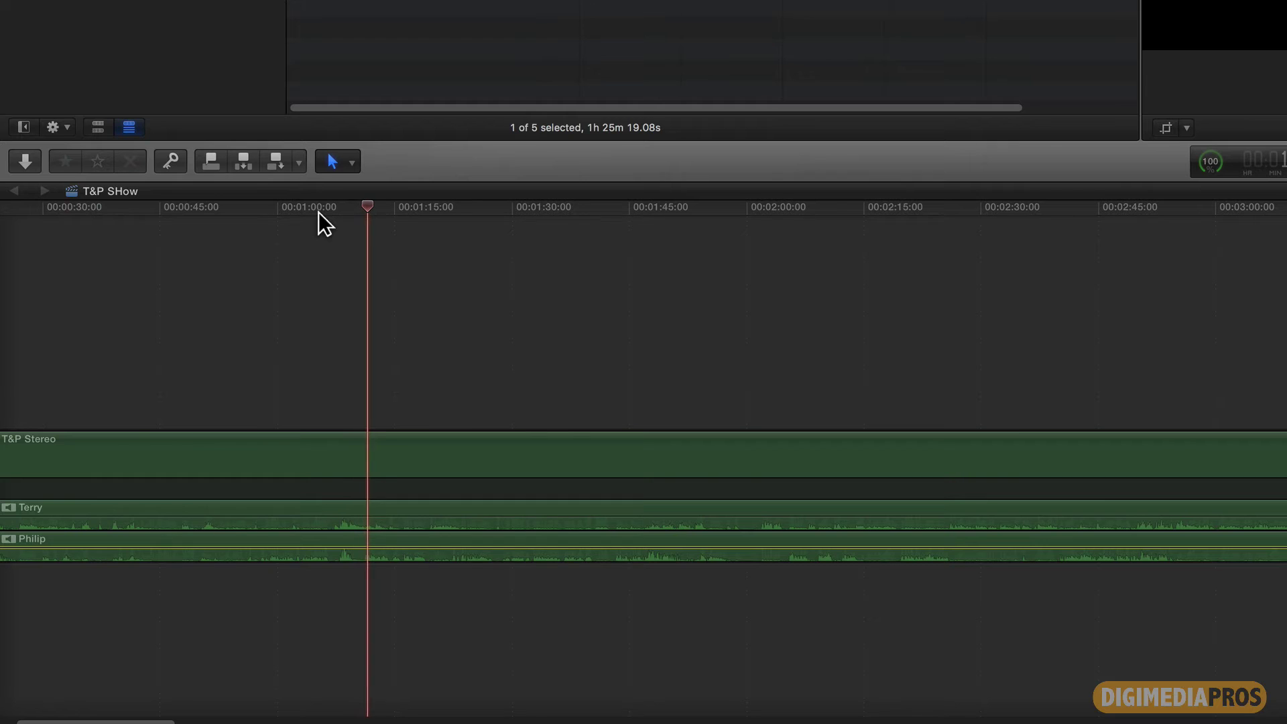
key("space")
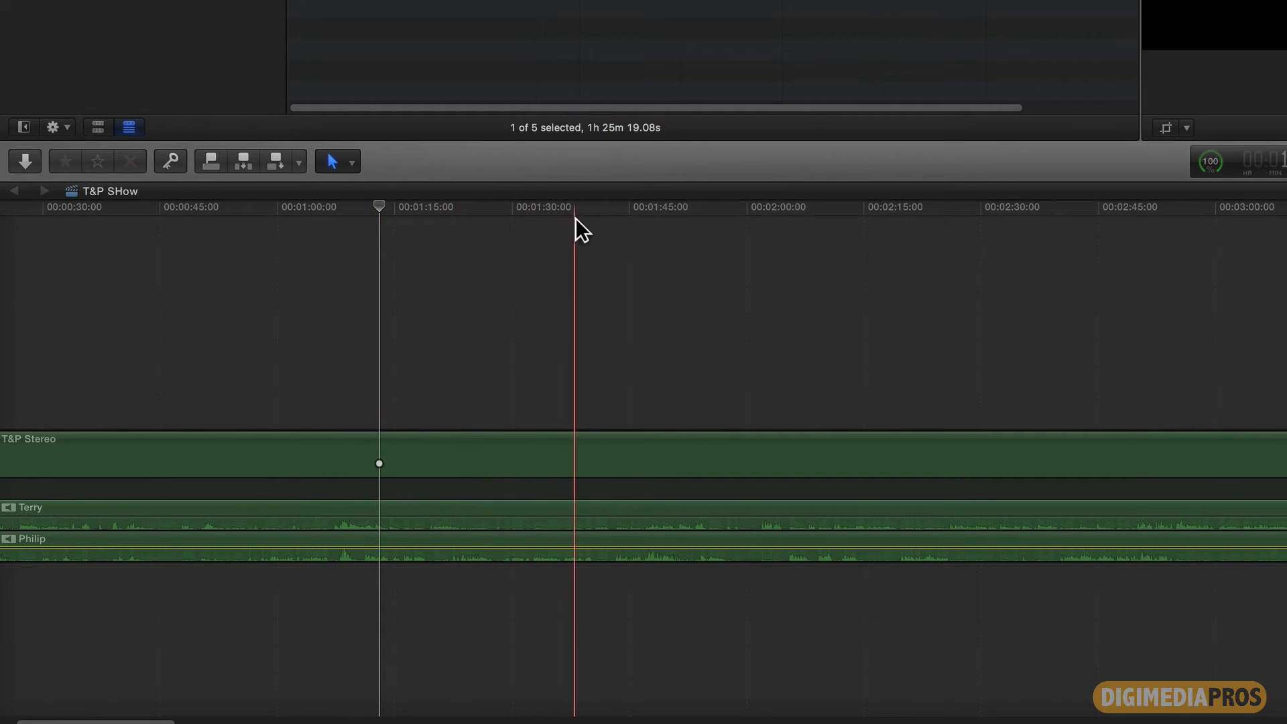
Trim the interview's start to about 1:37 and play it from the new beginning.
left_click(601, 220)
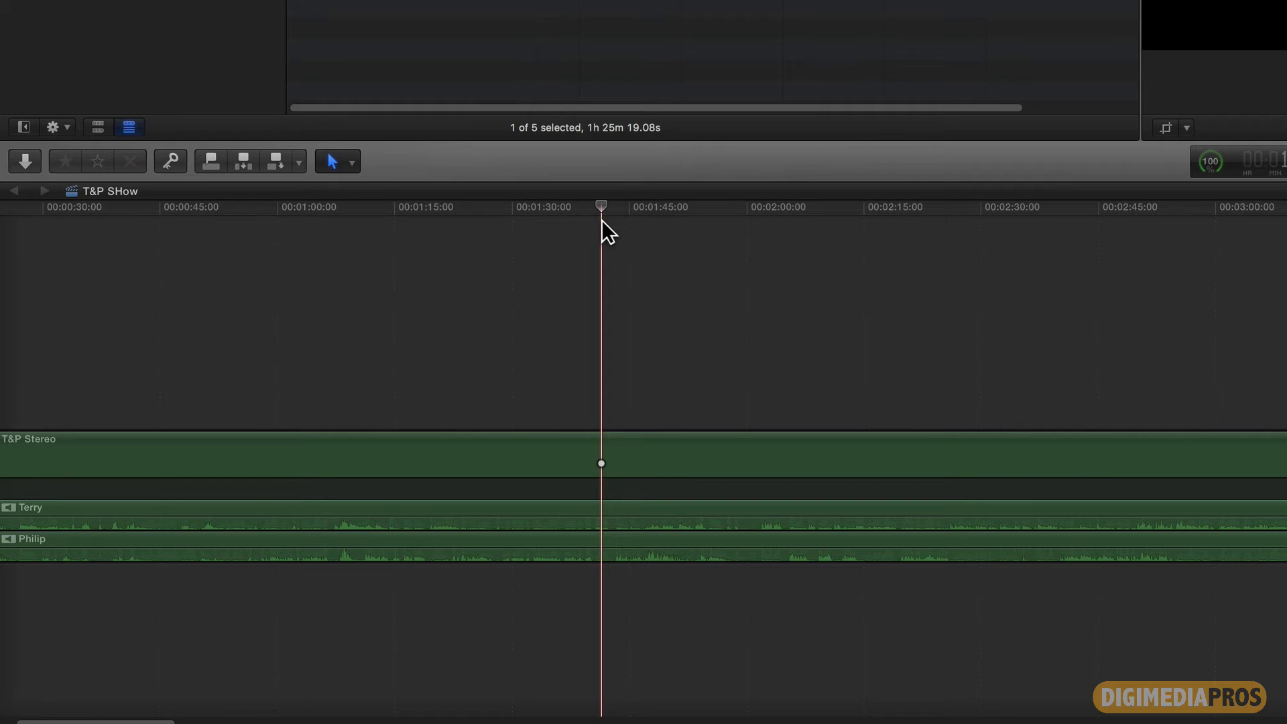
key("alt+bracketleft")
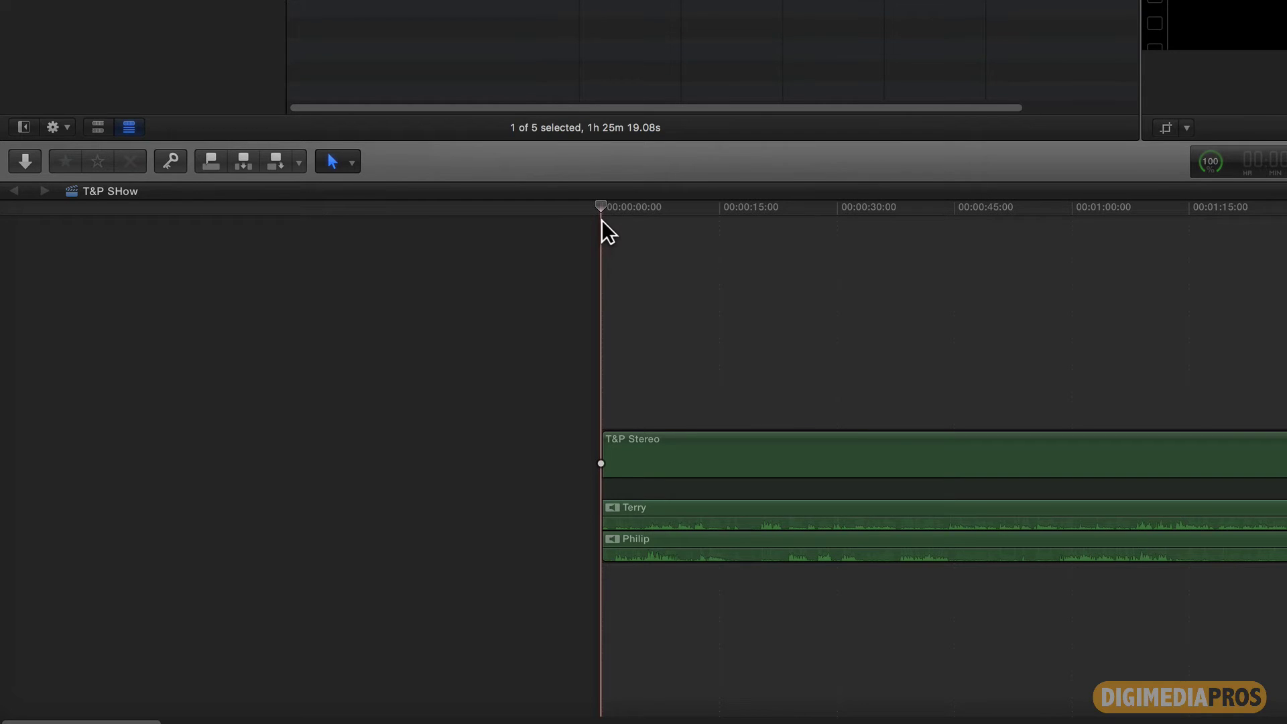
key("space")
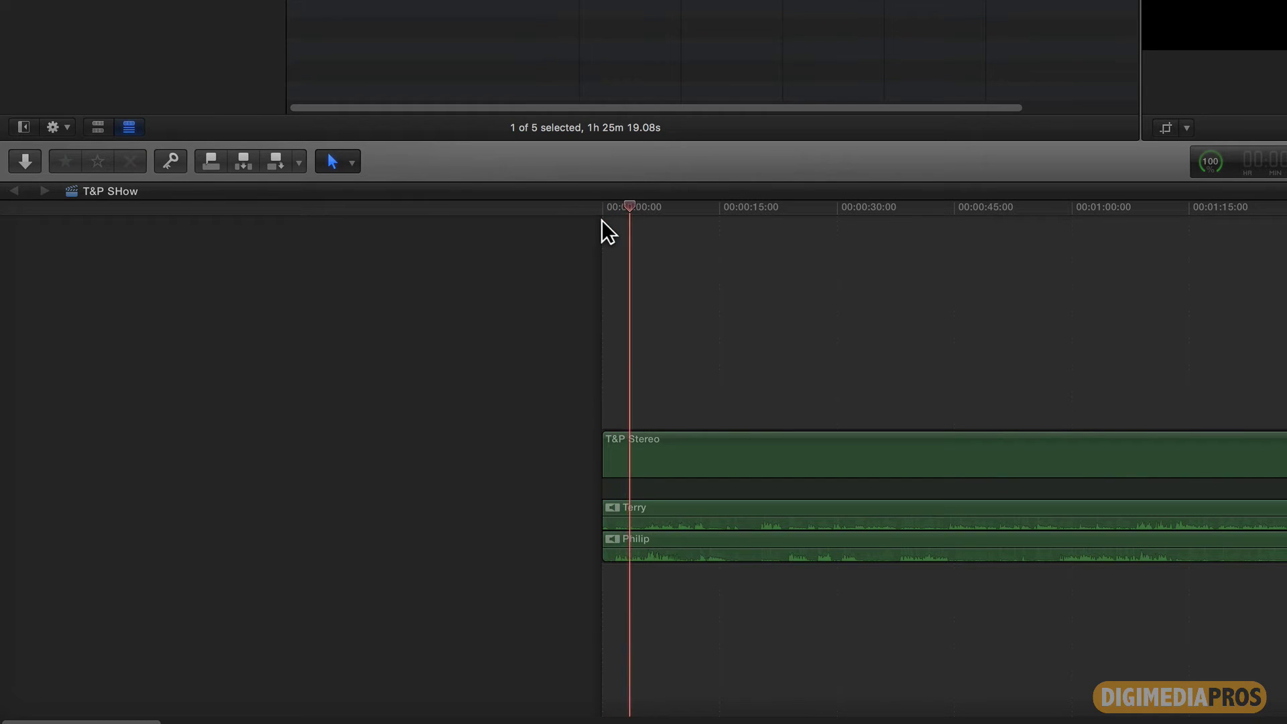
key("space")
key("alt+k")
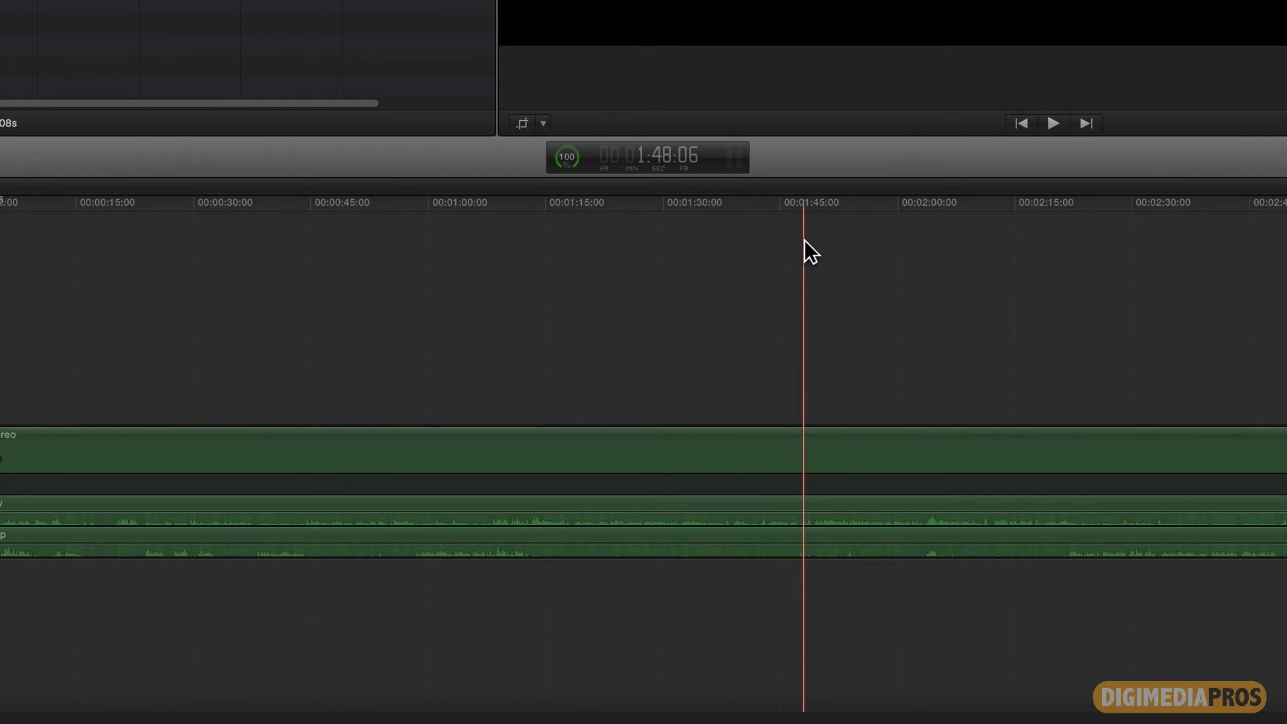
key("space")
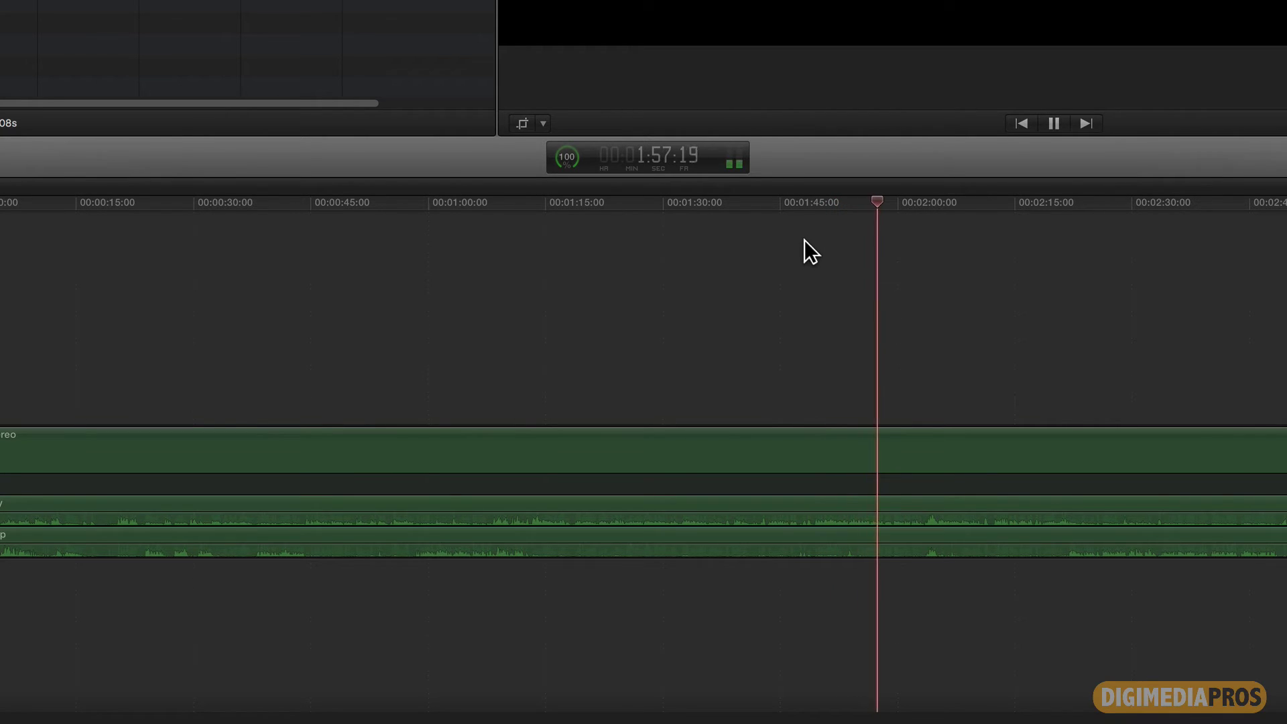
key("space")
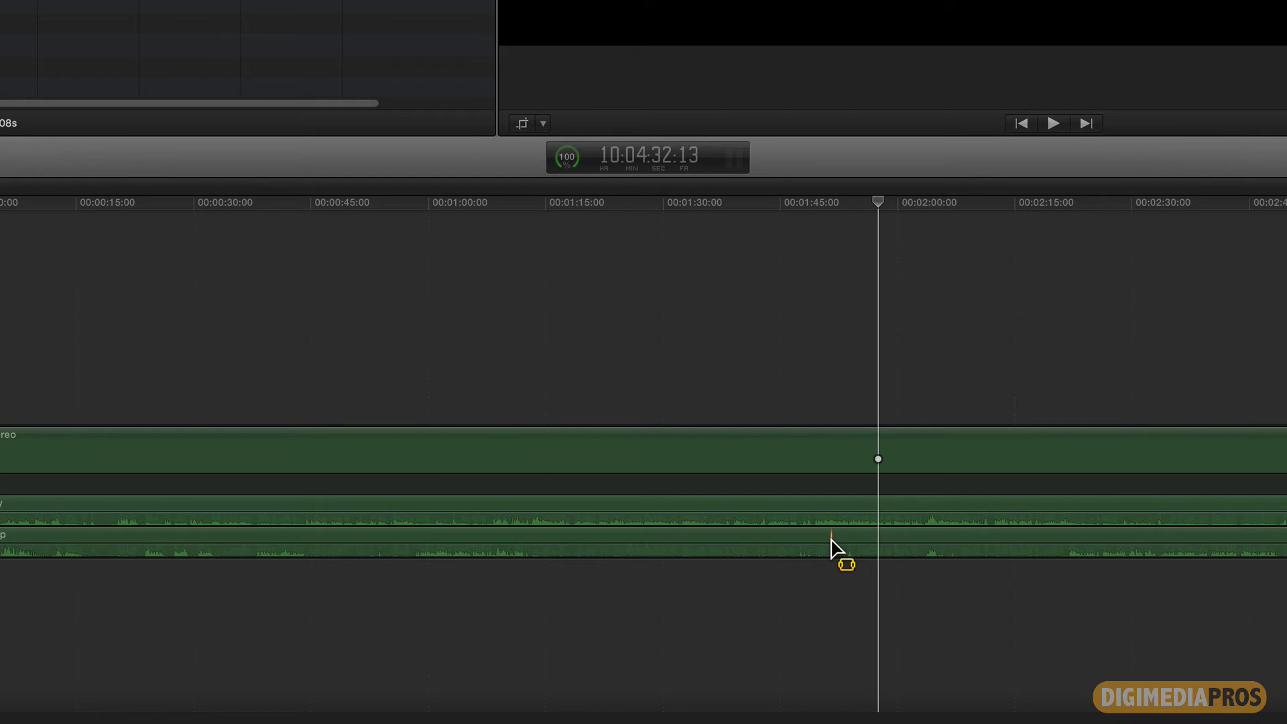
left_click(918, 205)
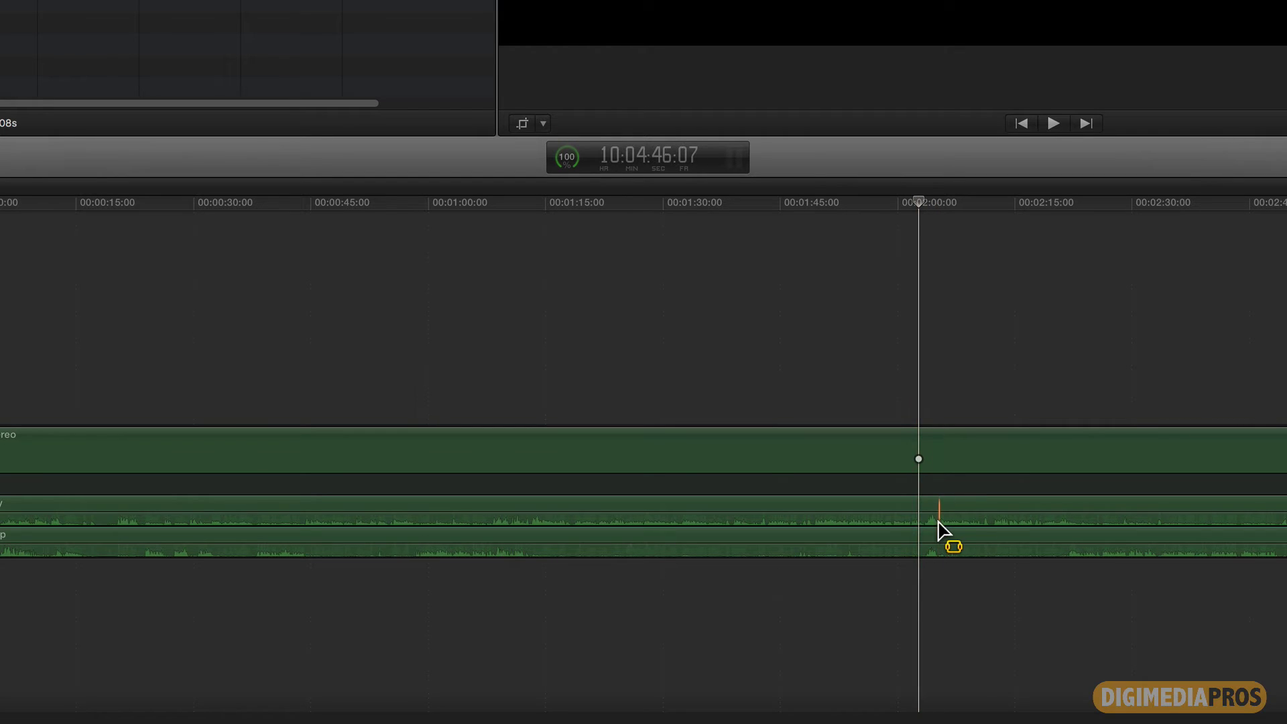
Lower the second speaker's lane volume between about 2:02 and 2:06 with faded edges.
left_click_drag(920, 543, 950, 533)
left_click_drag(937, 542, 938, 545)
key("super+equal")
key("super+equal")
key("super+equal")
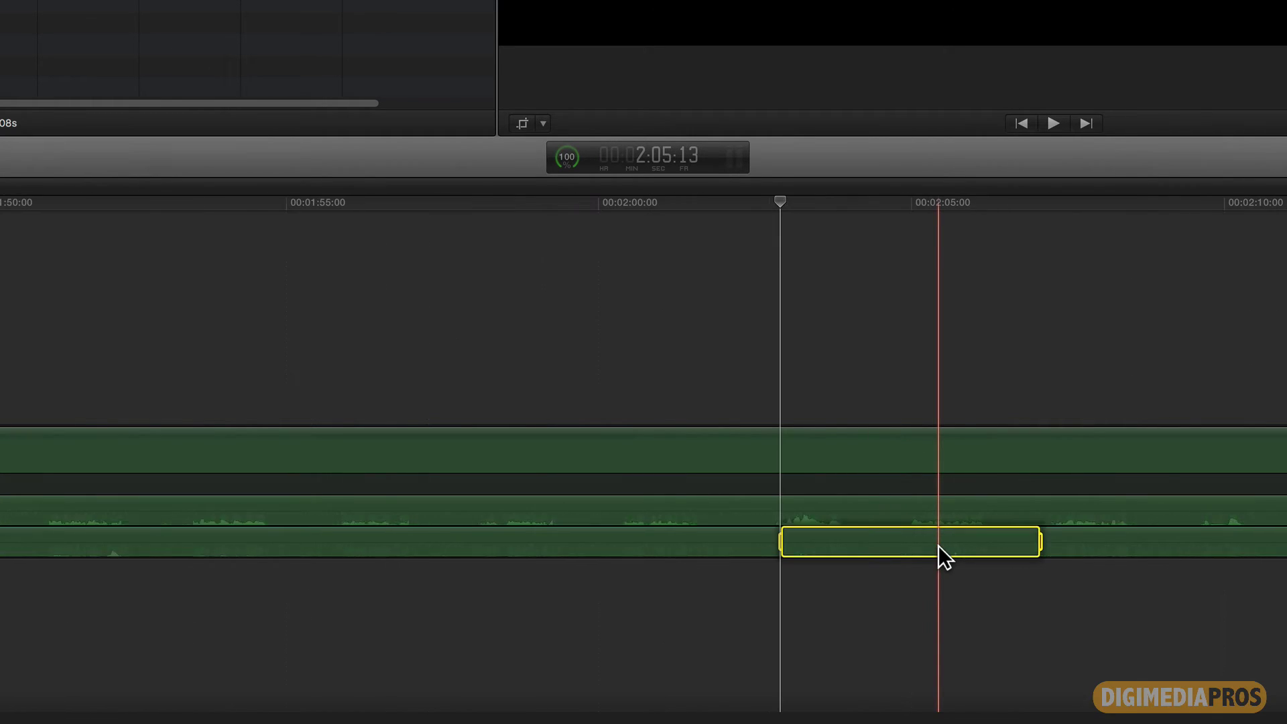
mouse_move(1032, 553)
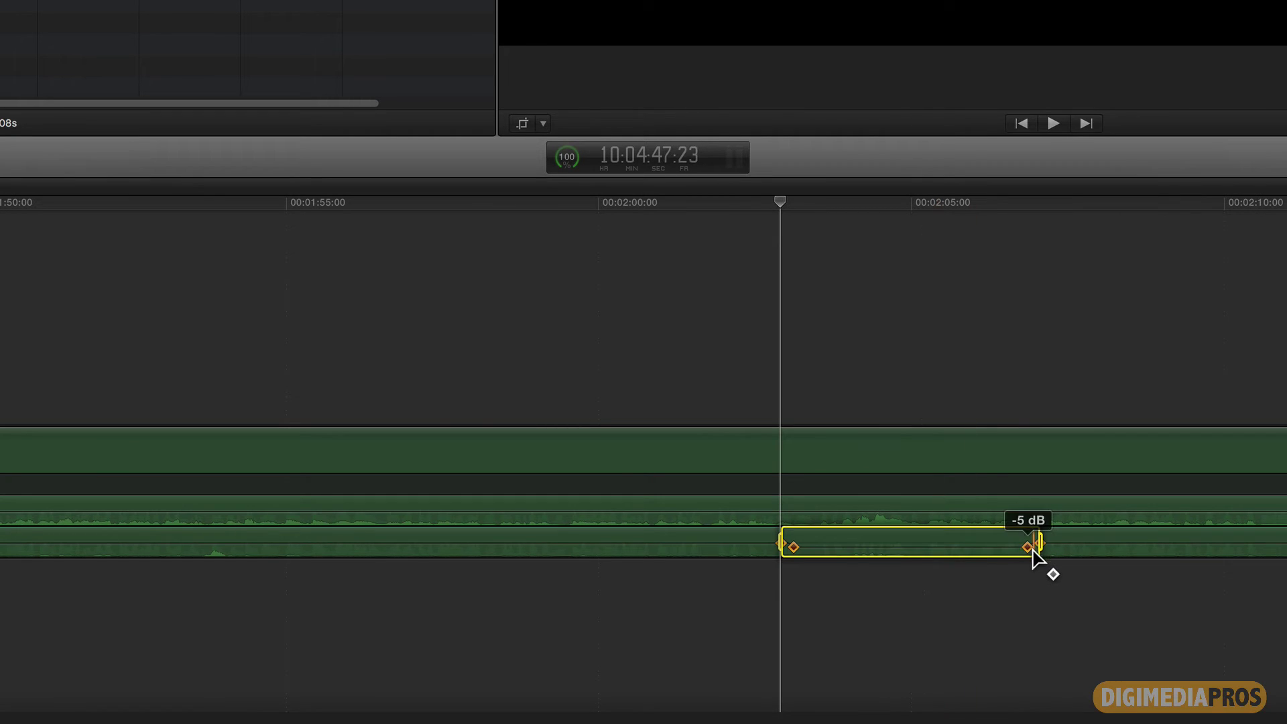
left_click_drag(963, 548, 963, 540)
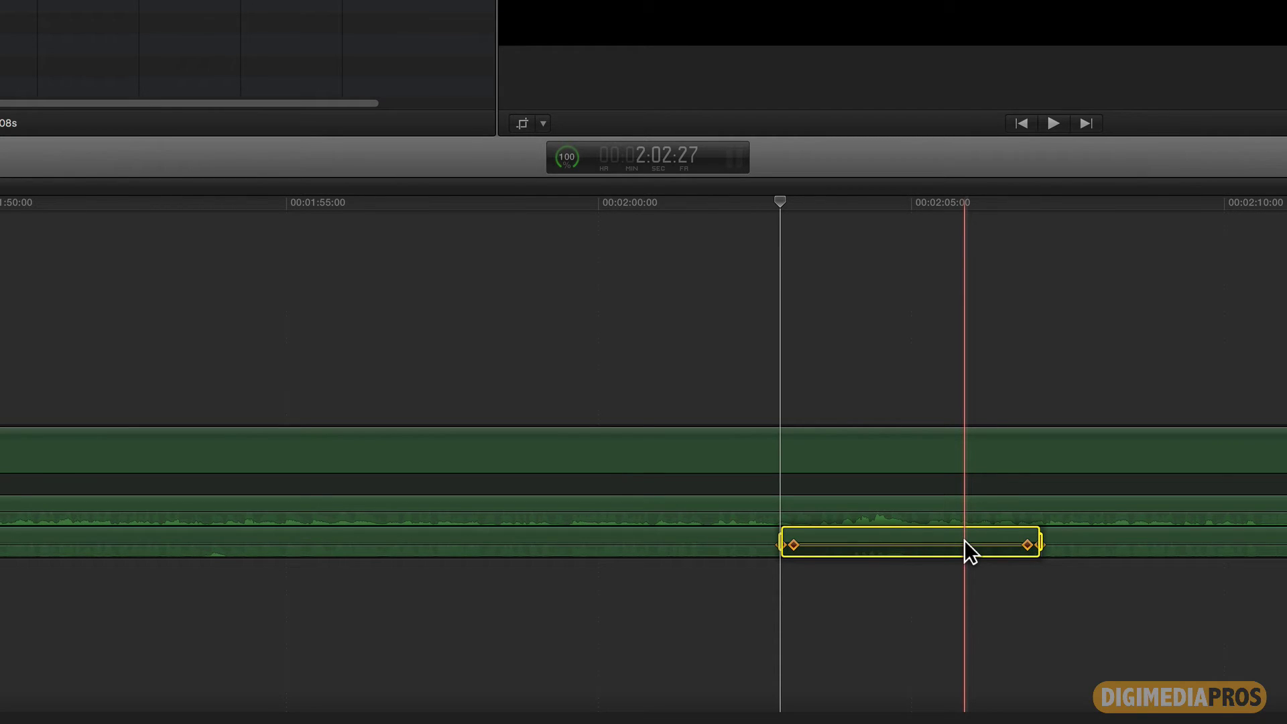
left_click(710, 200)
key("space")
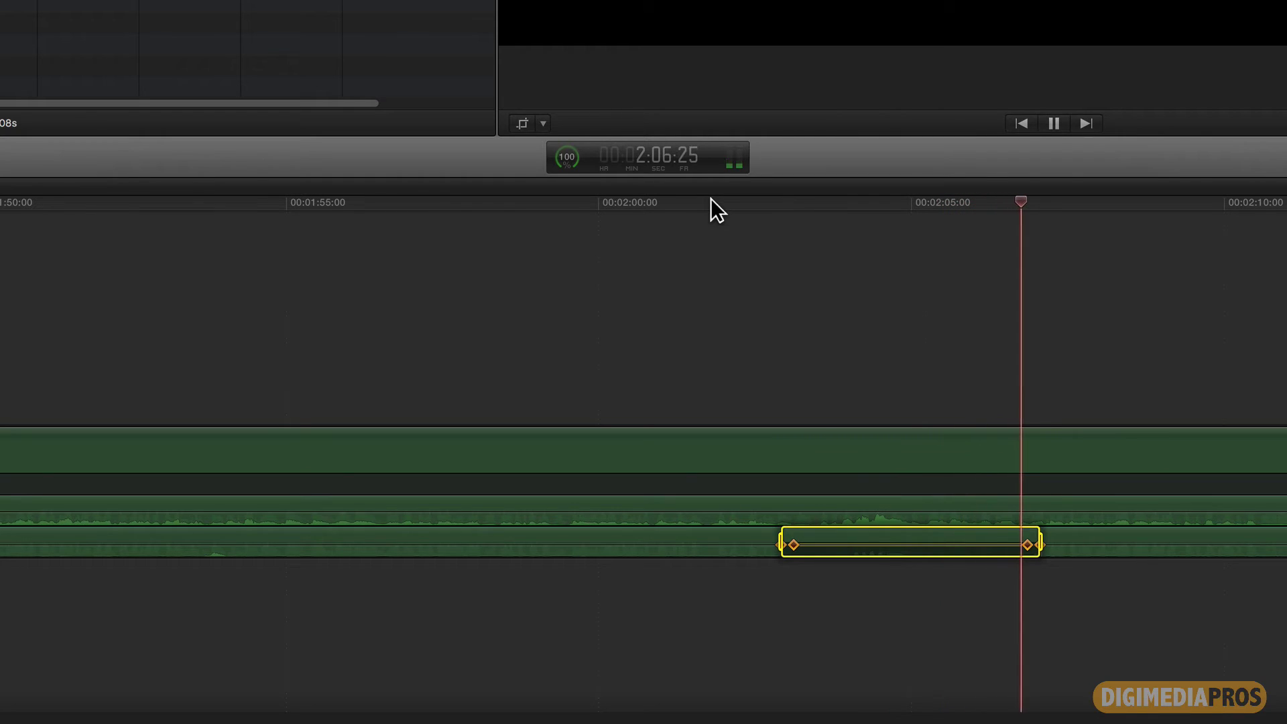
key("space")
scroll(710, 199, "right", 10)
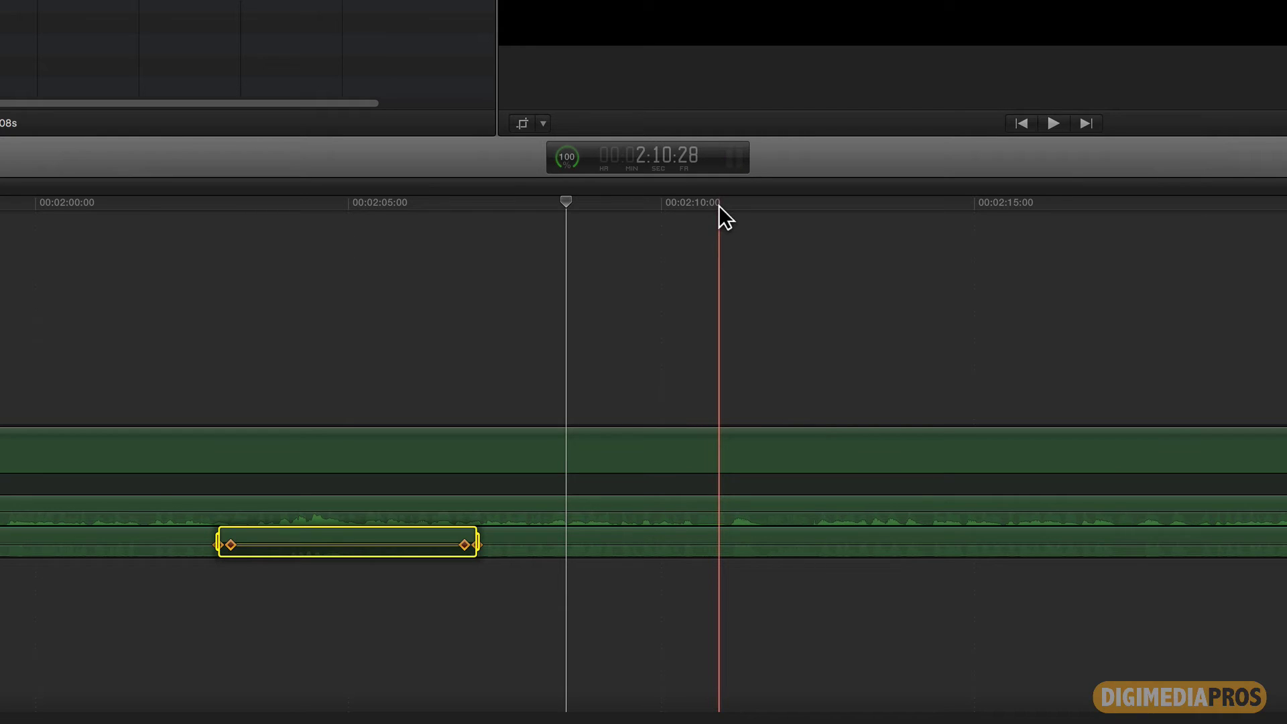
left_click(718, 205)
left_click(674, 545, "alt")
left_click(694, 204)
key("space")
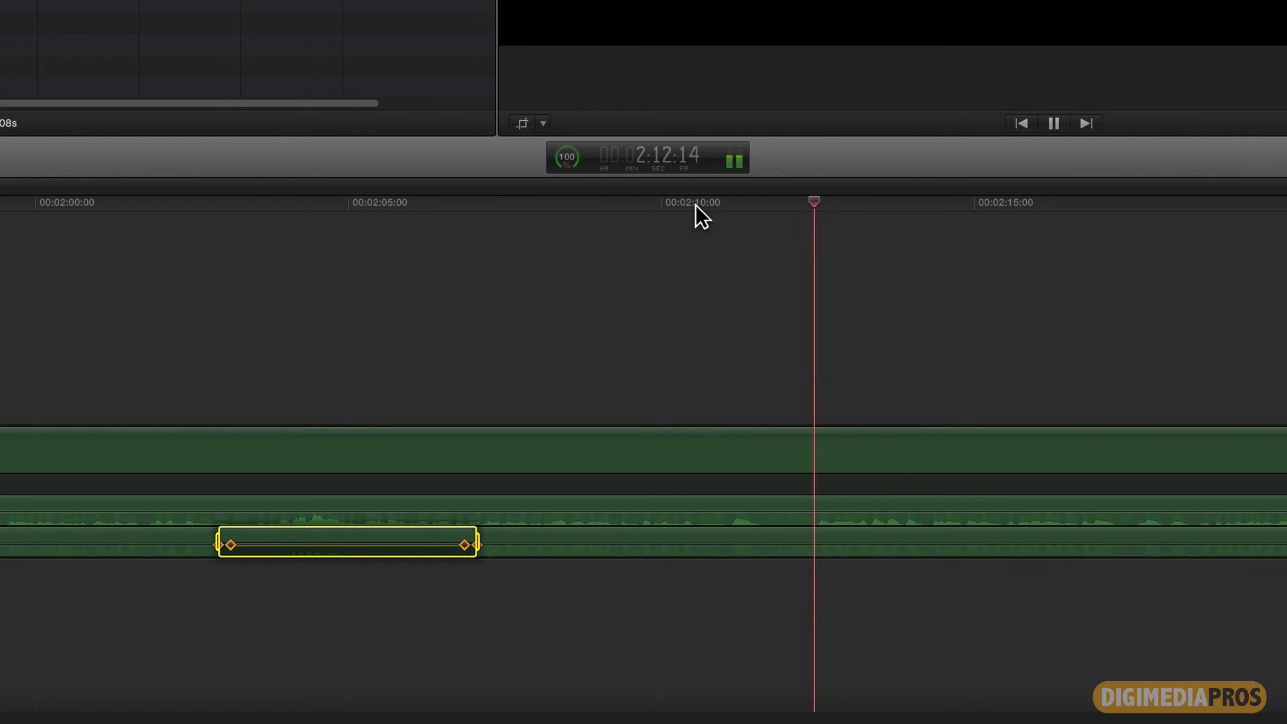
key("space")
left_click(653, 202)
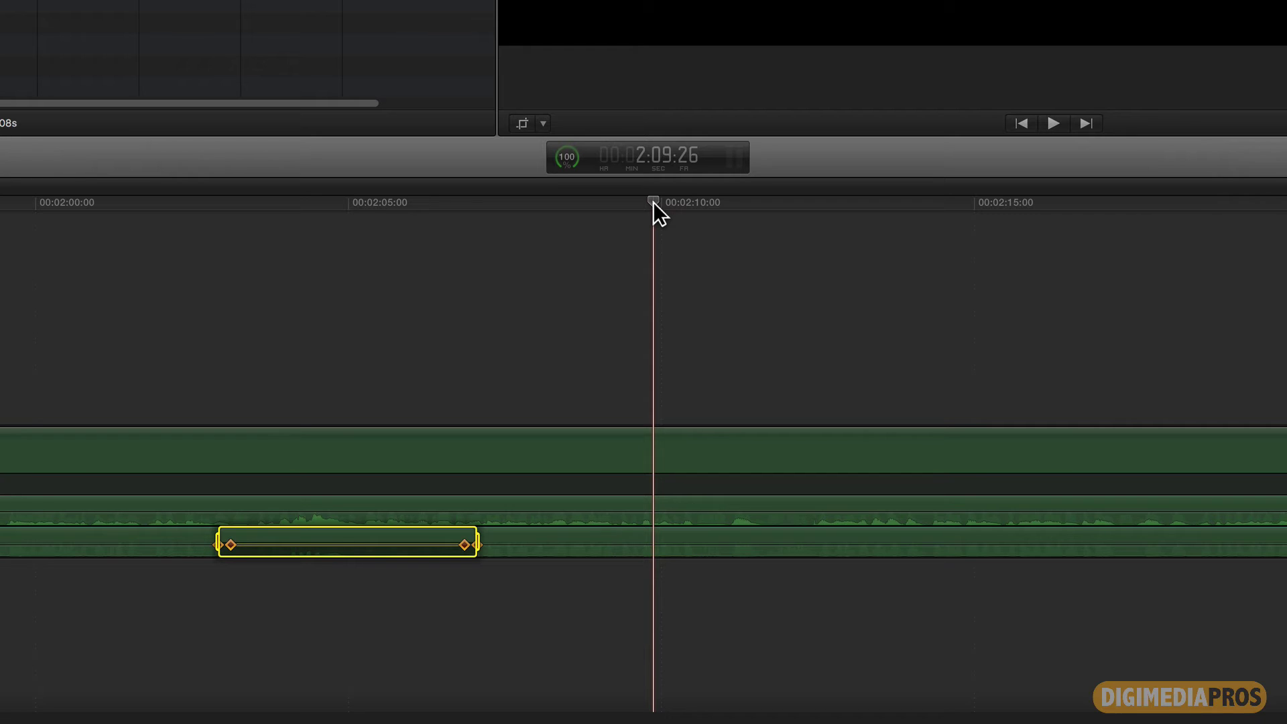
Blade all lanes at 2:10:20 and trim away the filler up to about 2:11:27.
key("space")
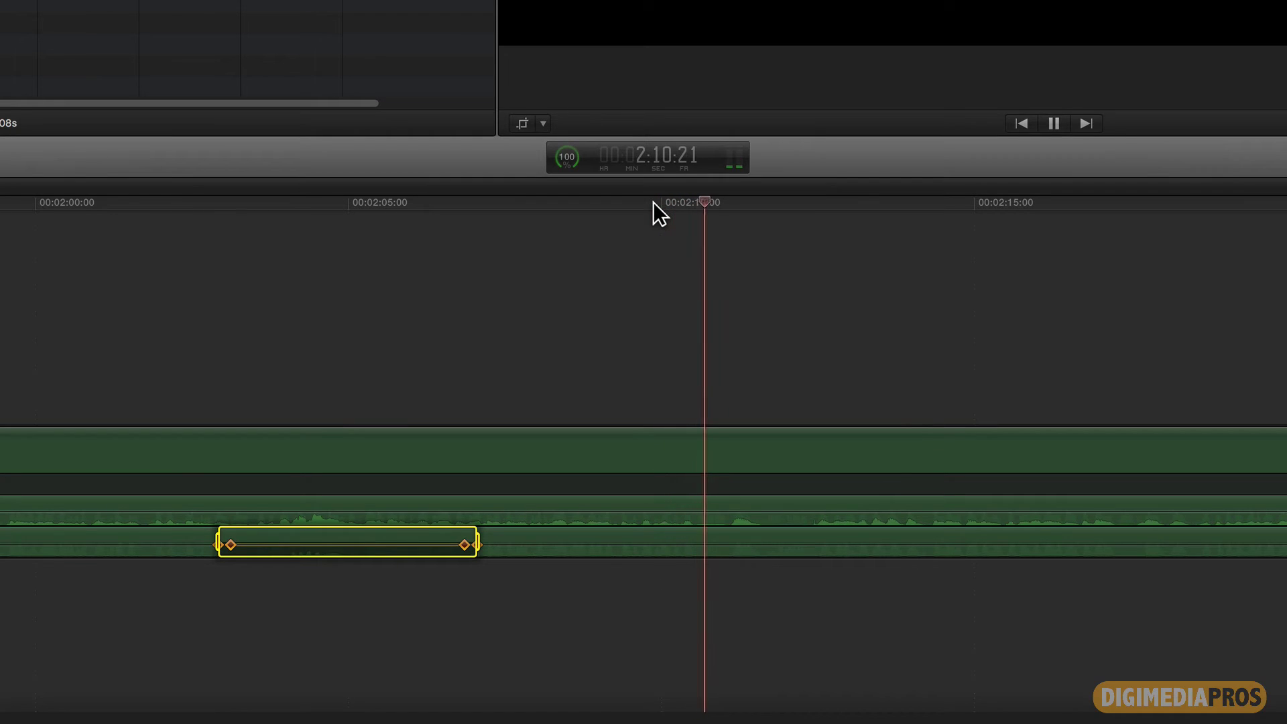
key("space")
key("Left")
key("Left")
key("Left")
key("Left")
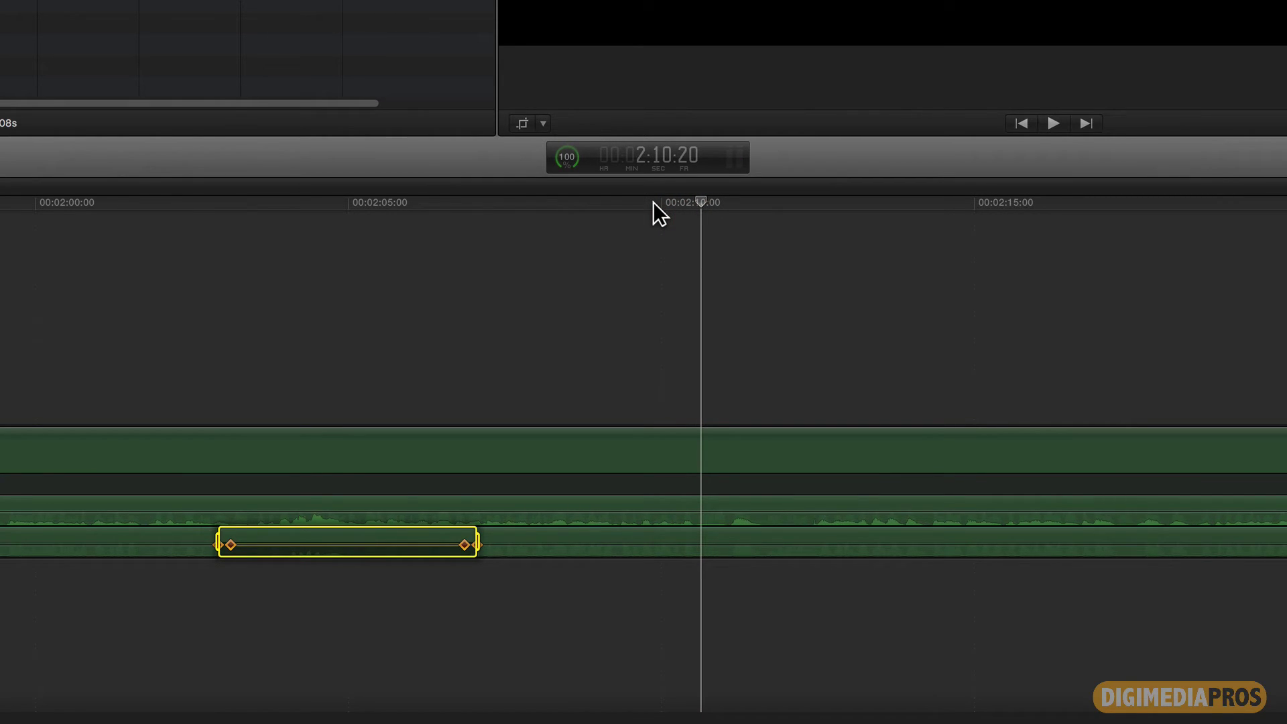
key("super+b")
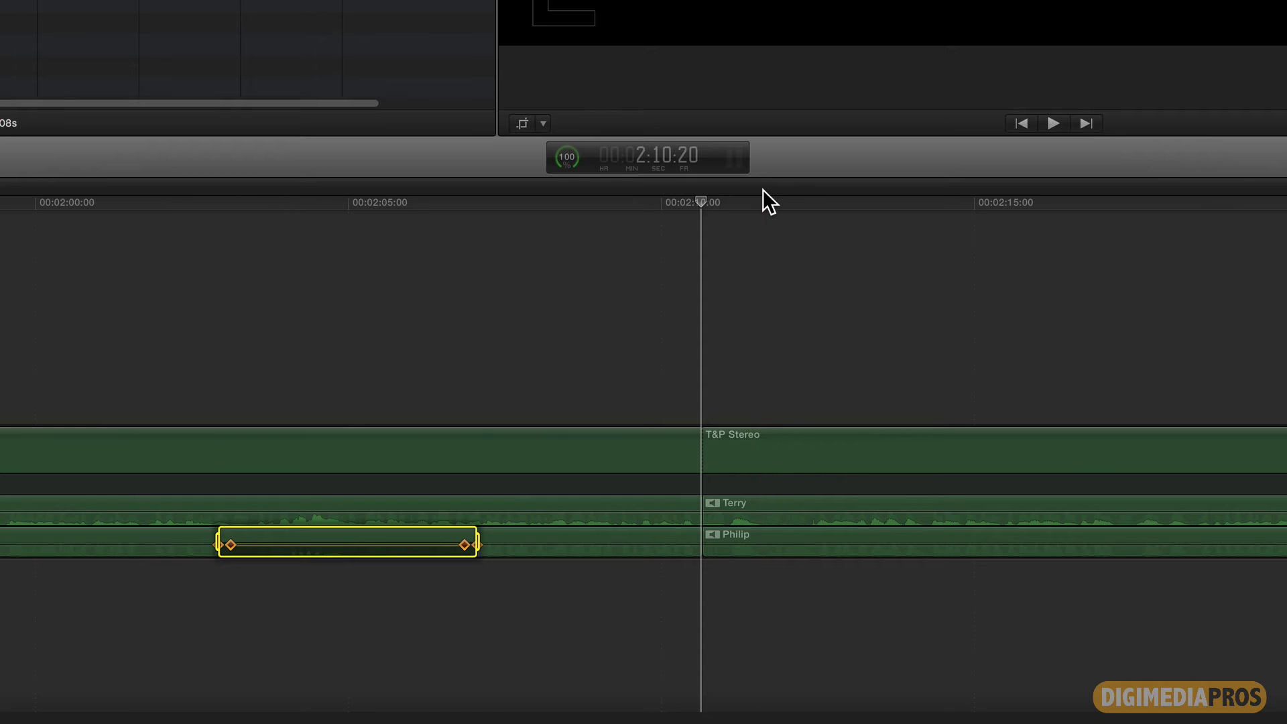
key("space")
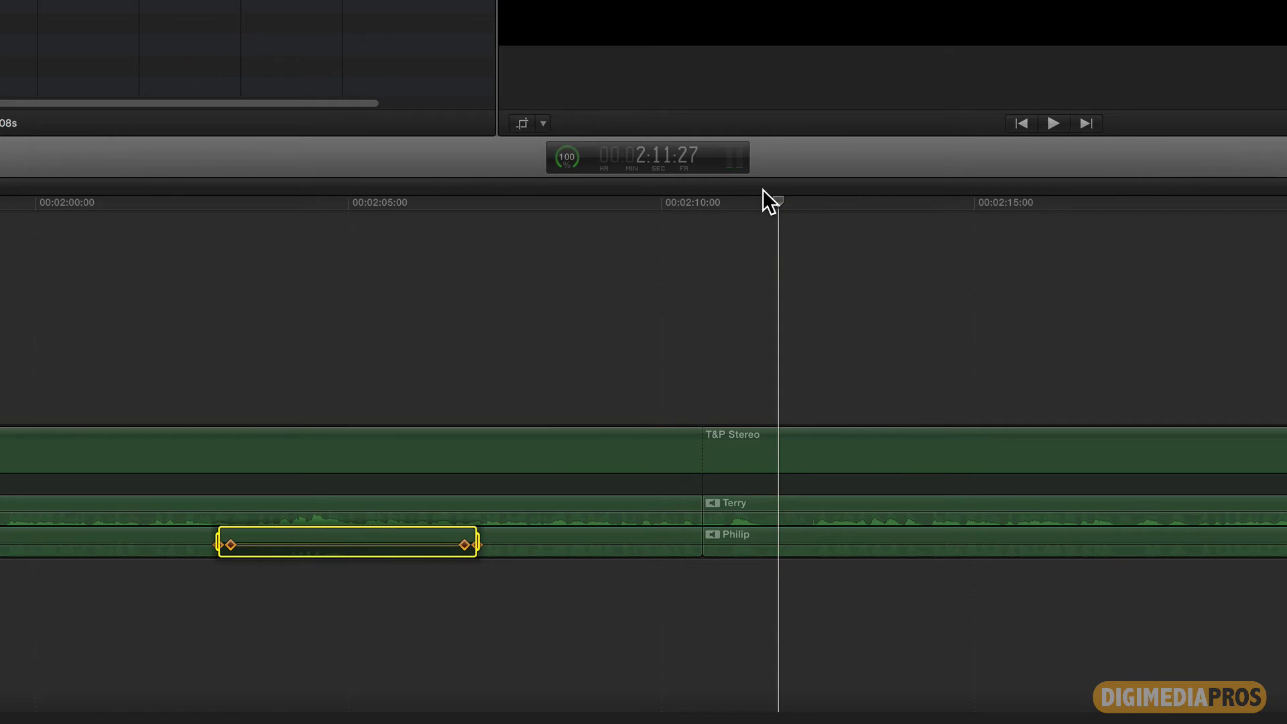
key("alt+bracketleft")
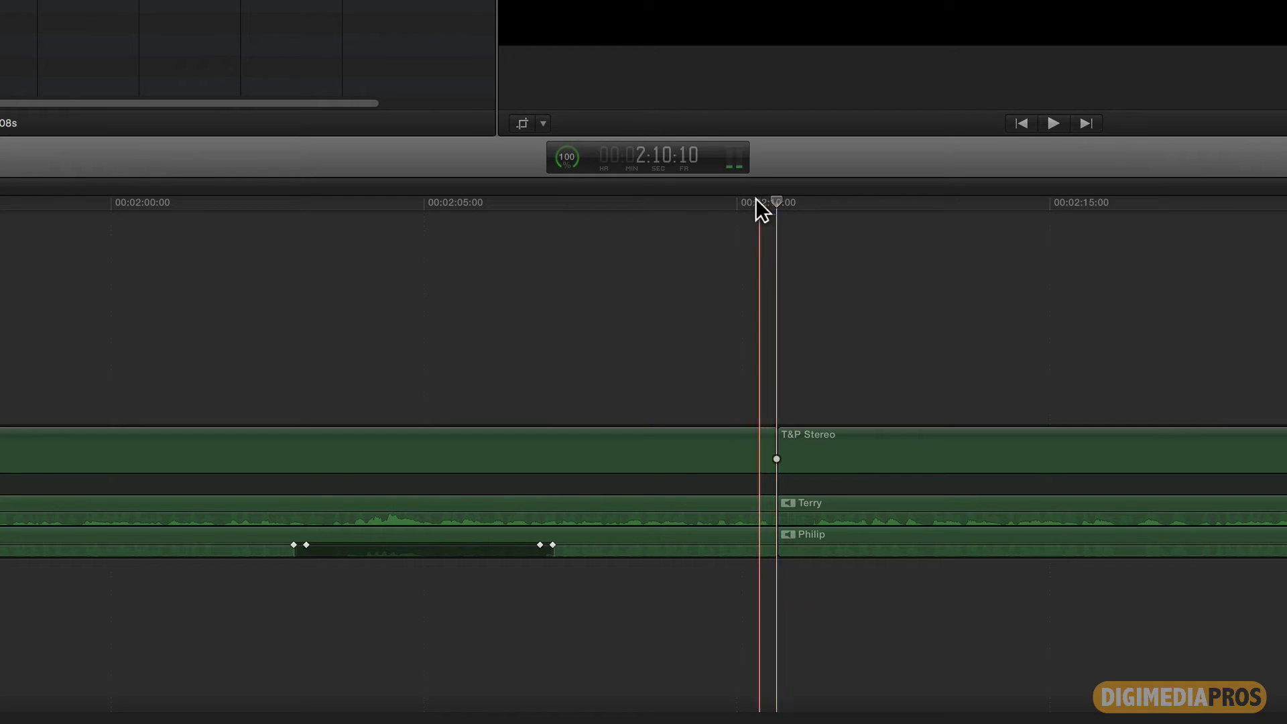
left_click(747, 200)
key("space")
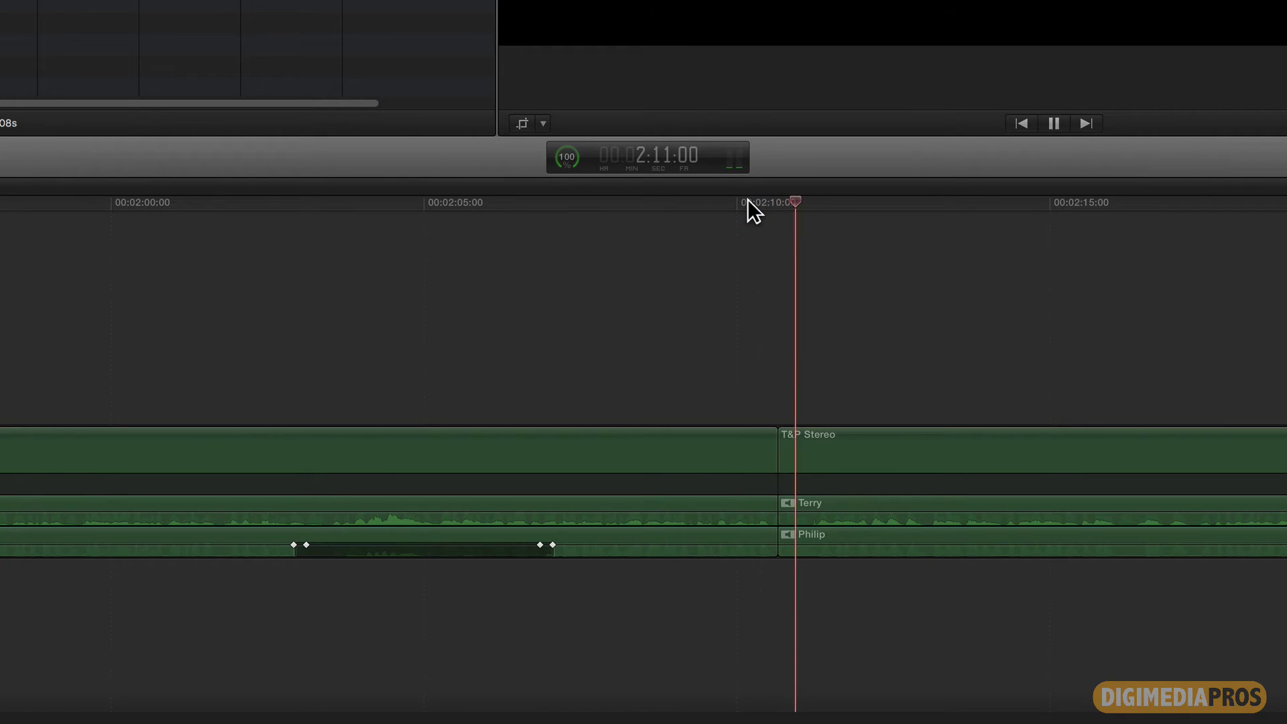
key("space")
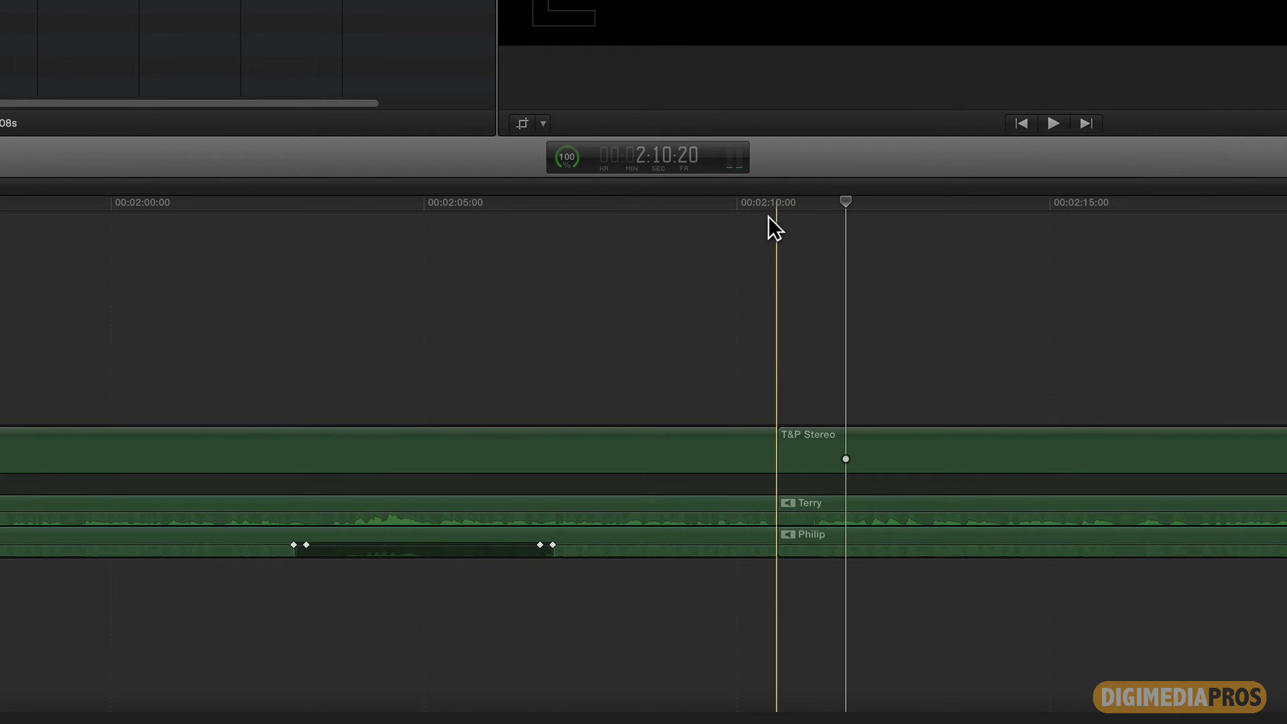
left_click(762, 204)
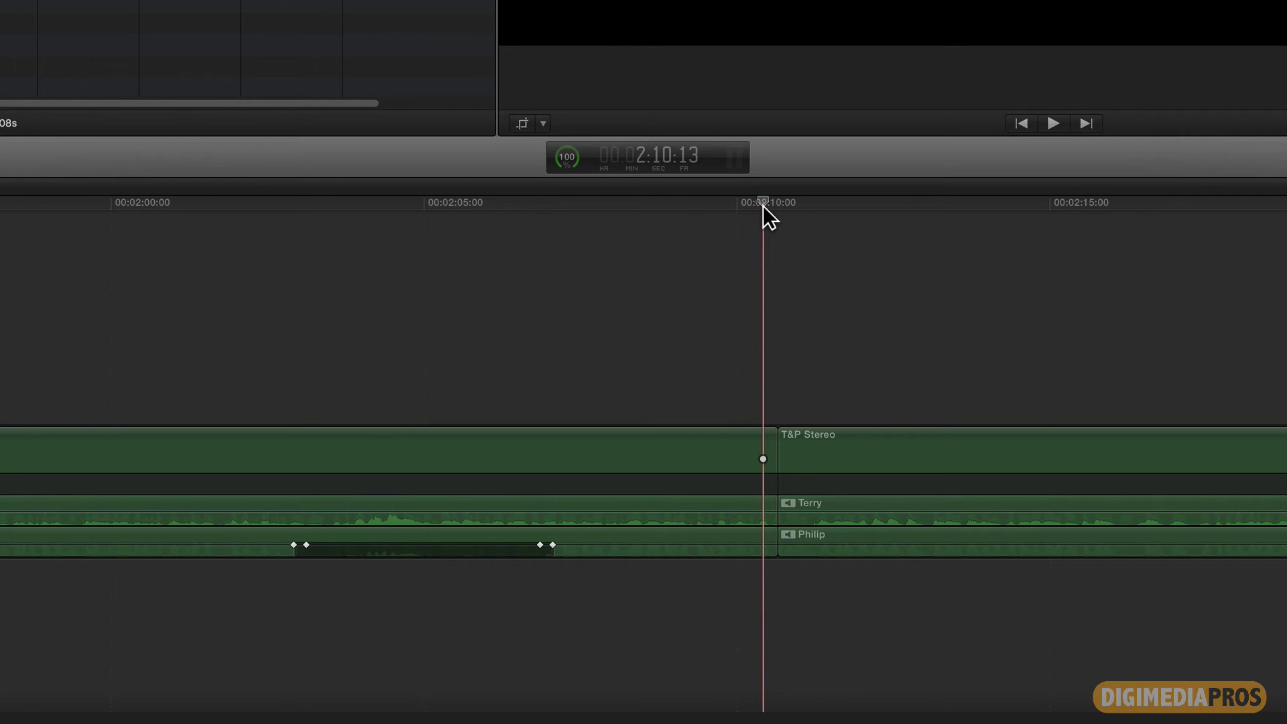
left_click_drag(762, 204, 749, 203)
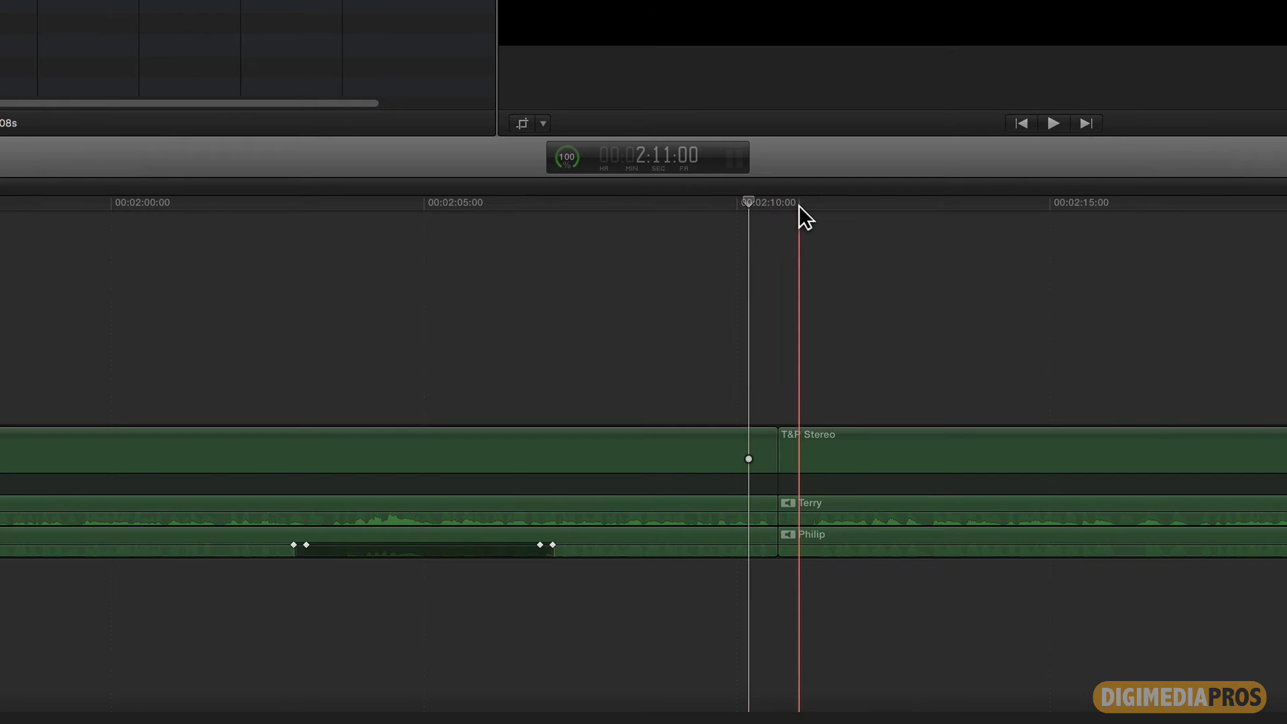
left_click(1126, 214)
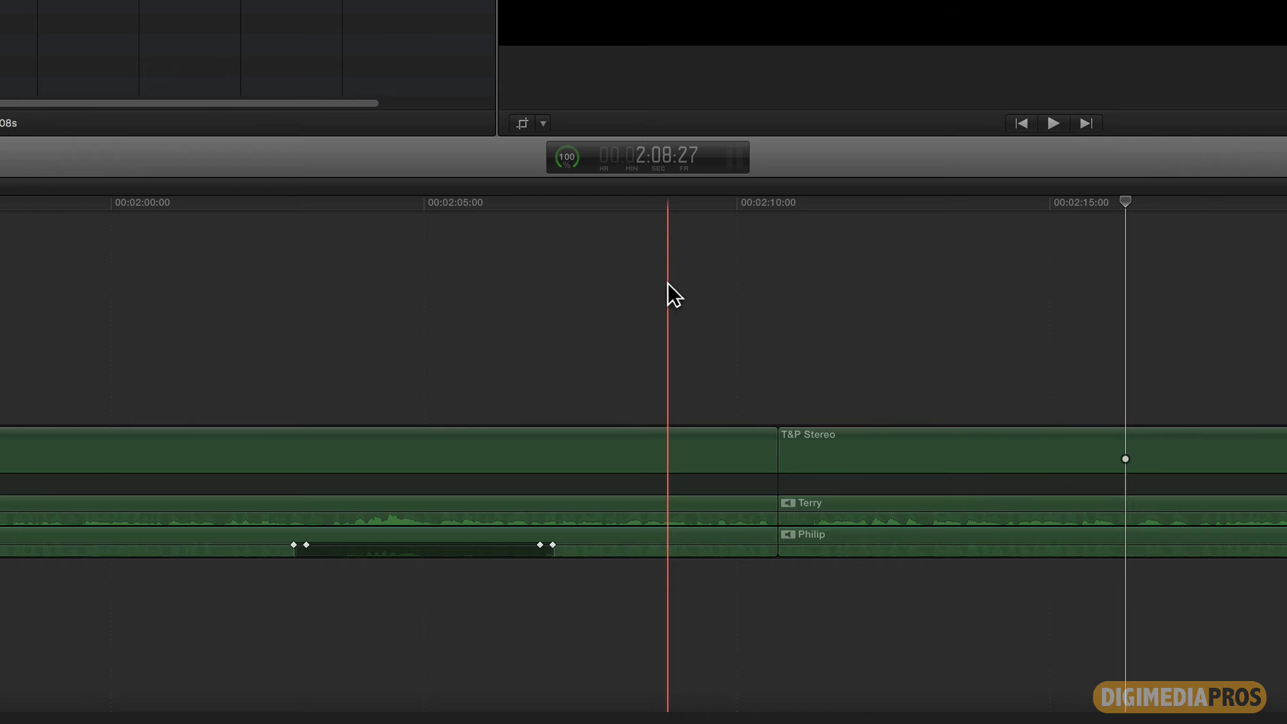
Select the edited T&P Stereo storyline clips and load T&P 5-9 Multicam for viewing.
left_click(667, 283)
left_click_drag(668, 376, 897, 605)
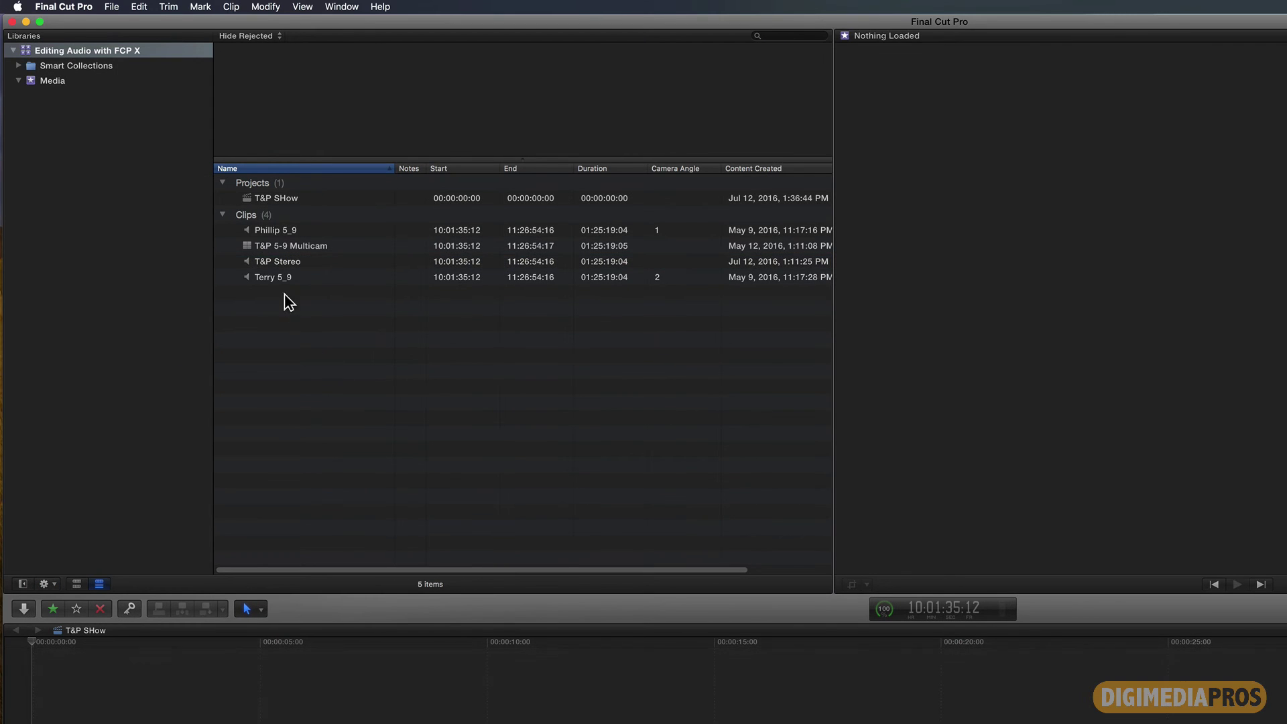
left_click(248, 245)
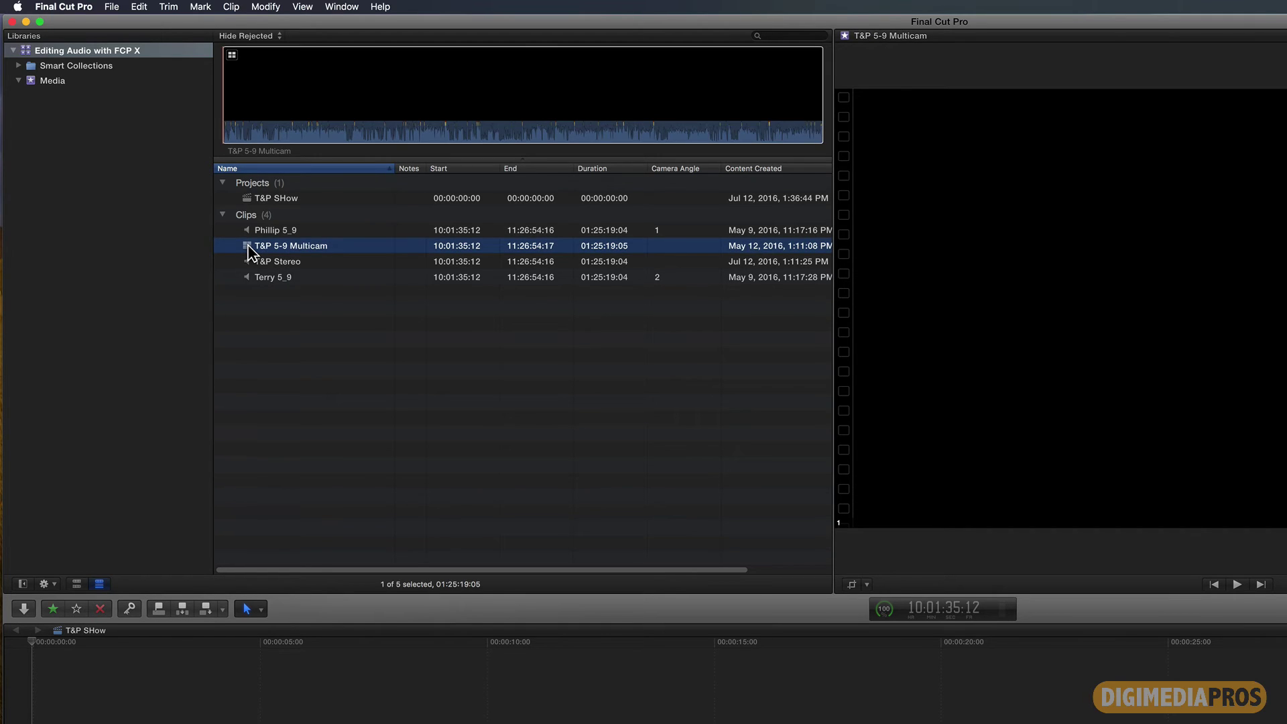
Show the multicam angles side by side and load the camera angle 1 clip, Phillip 5_9.
key("cmd+shift+7")
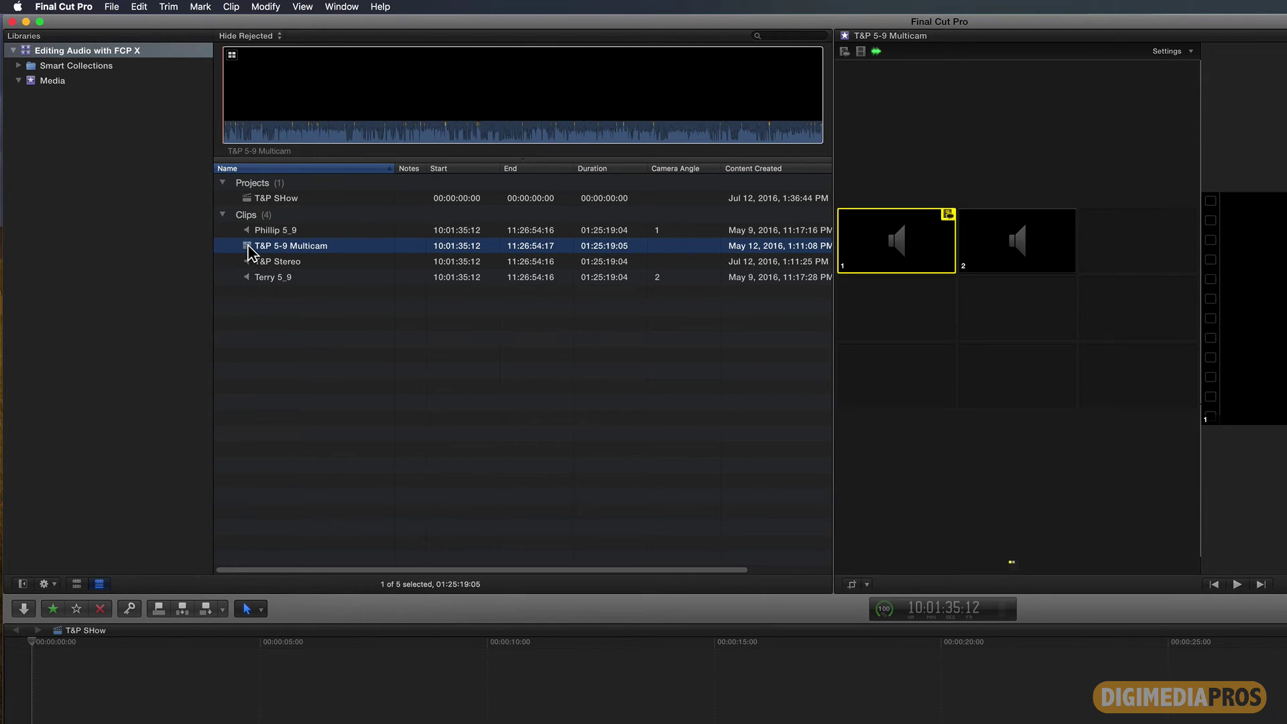
left_click(303, 337)
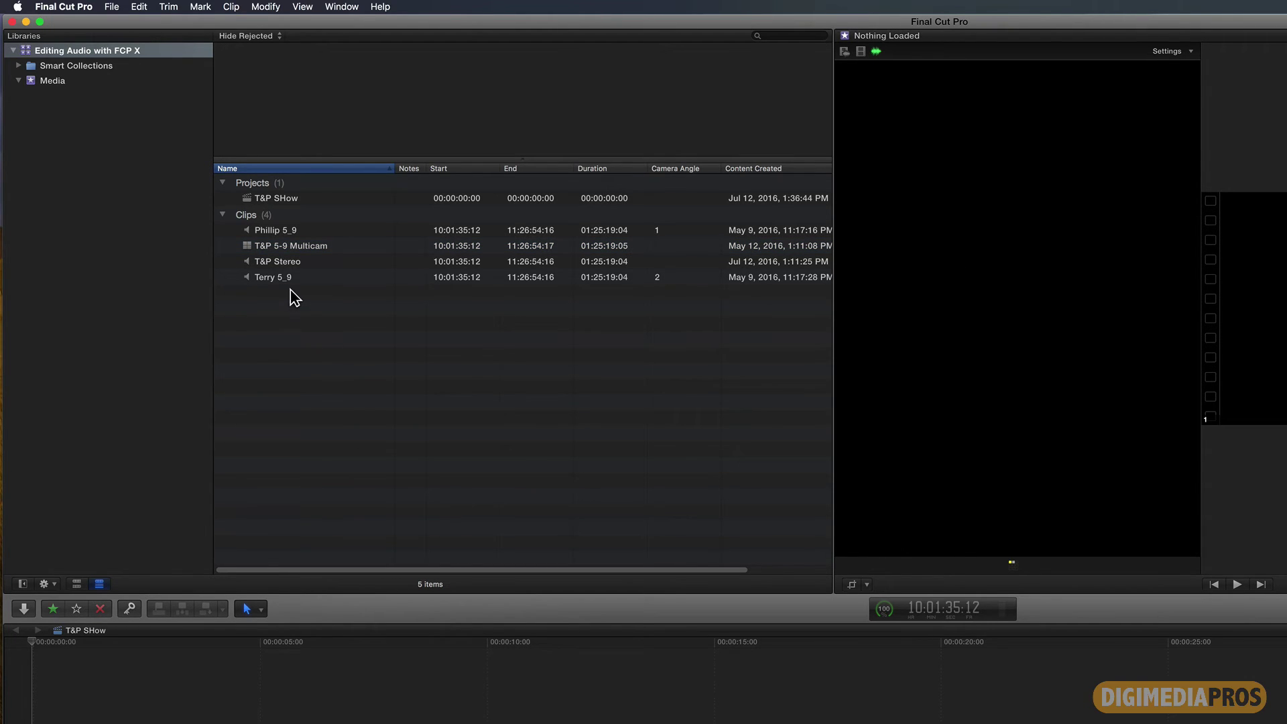
left_click(287, 229)
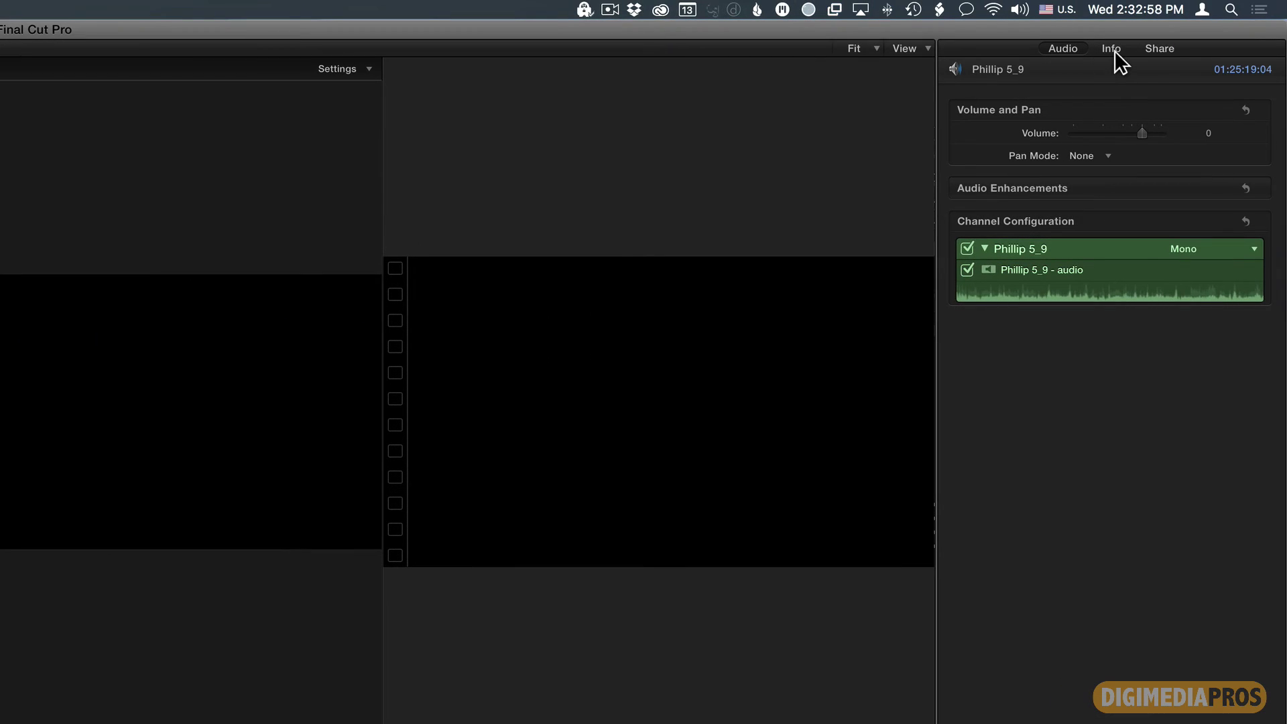
Show Phillip 5_9's metadata in the Inspector's Info pane to check its camera angle.
left_click(1115, 48)
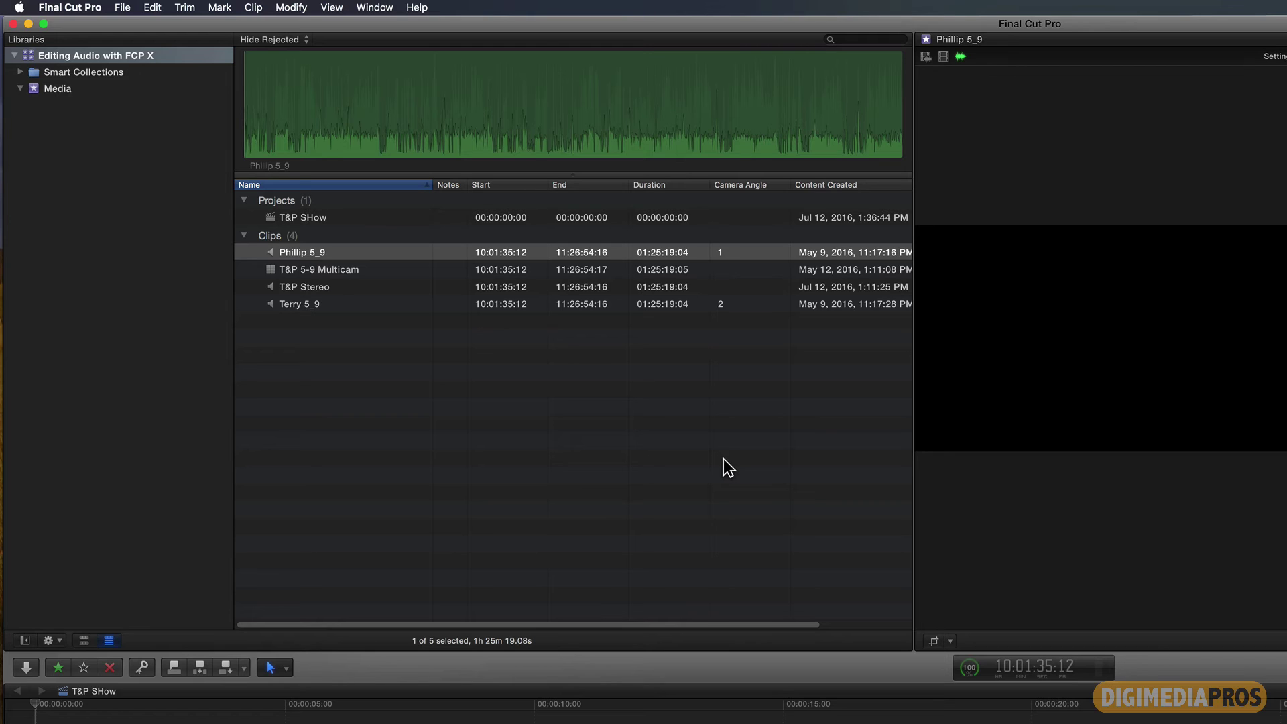
Check multicam options for Phillip 5_9 and T&P Stereo, then load T&P 5-9 Multicam with angles 1 and 2.
left_click(360, 274)
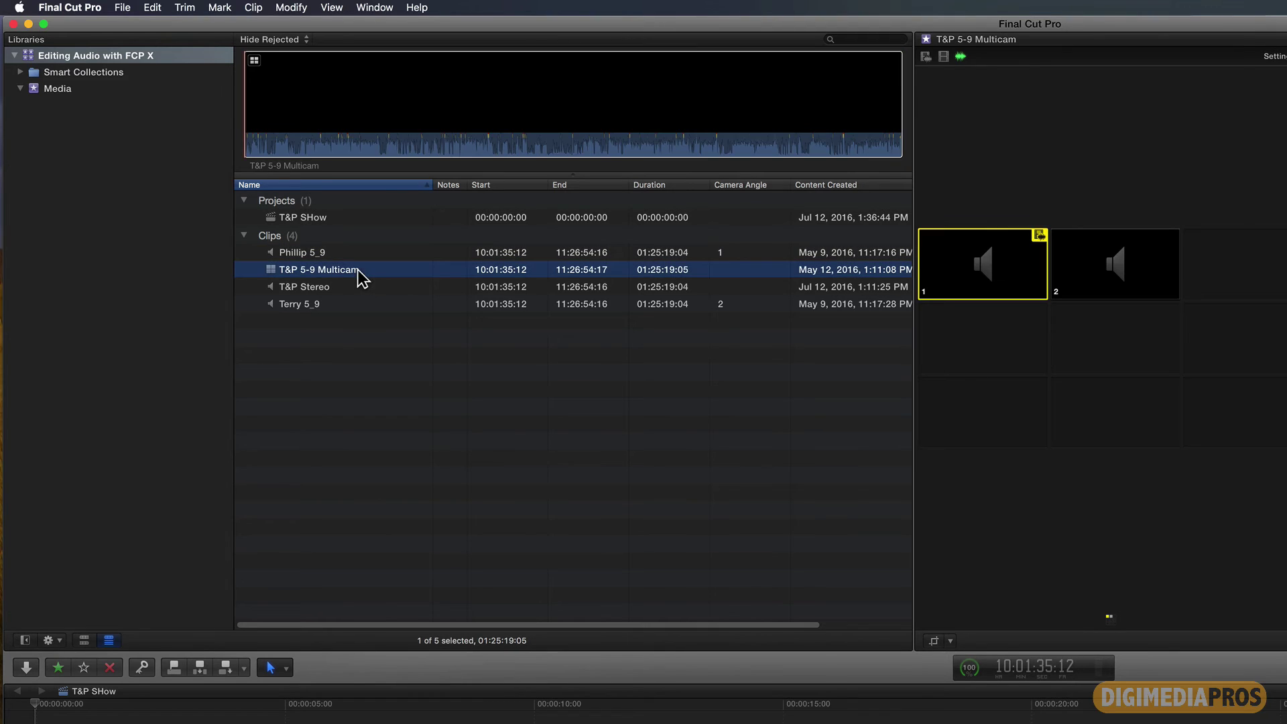
left_click(326, 252)
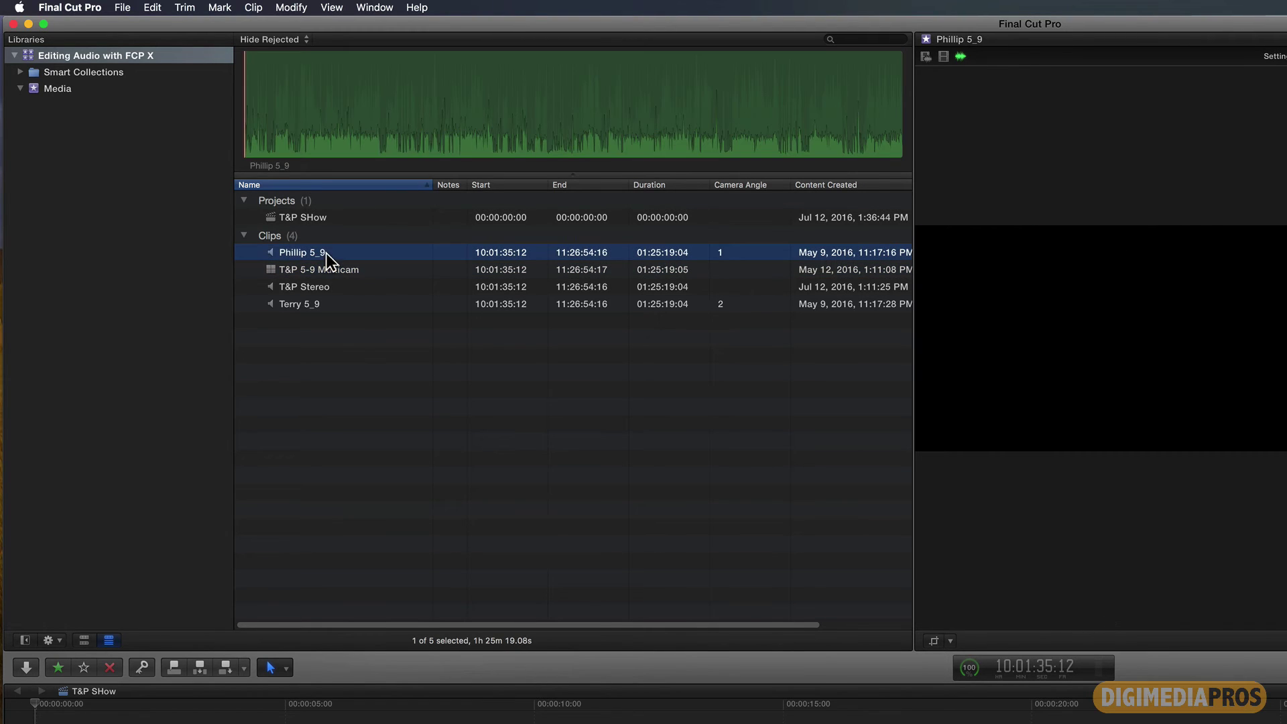
left_click(313, 287, "super")
right_click(314, 286)
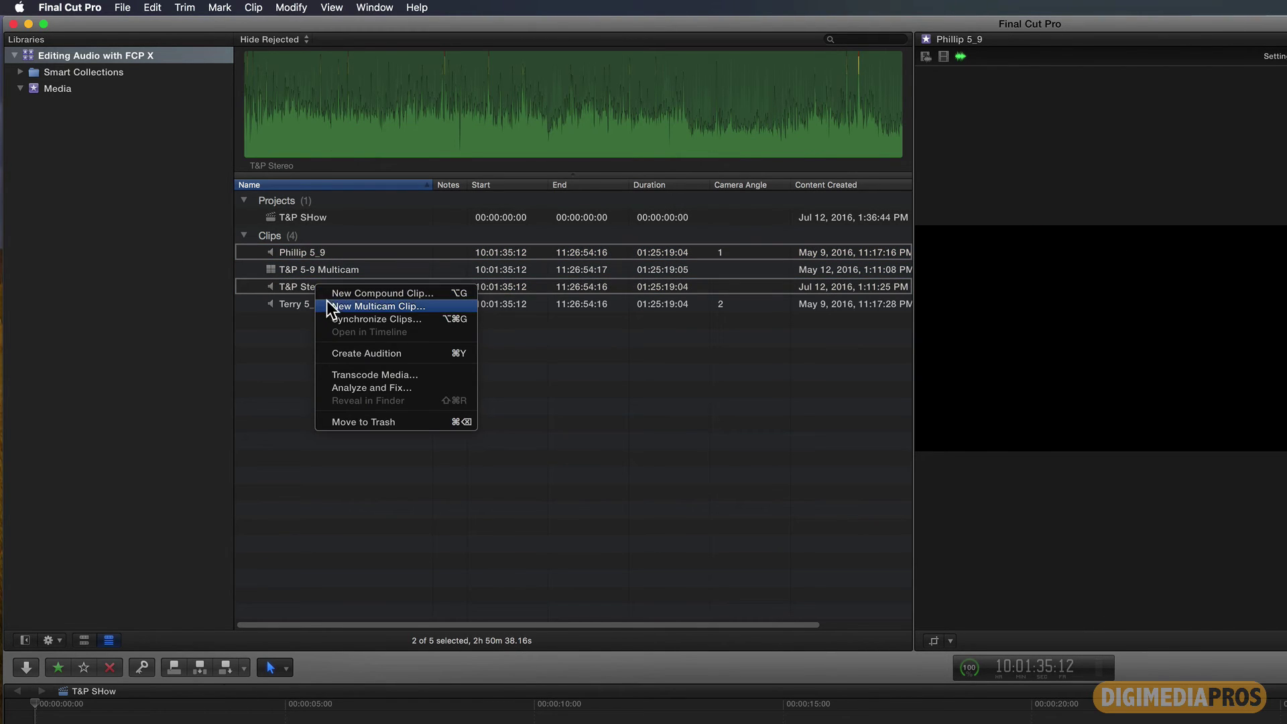
left_click(274, 348)
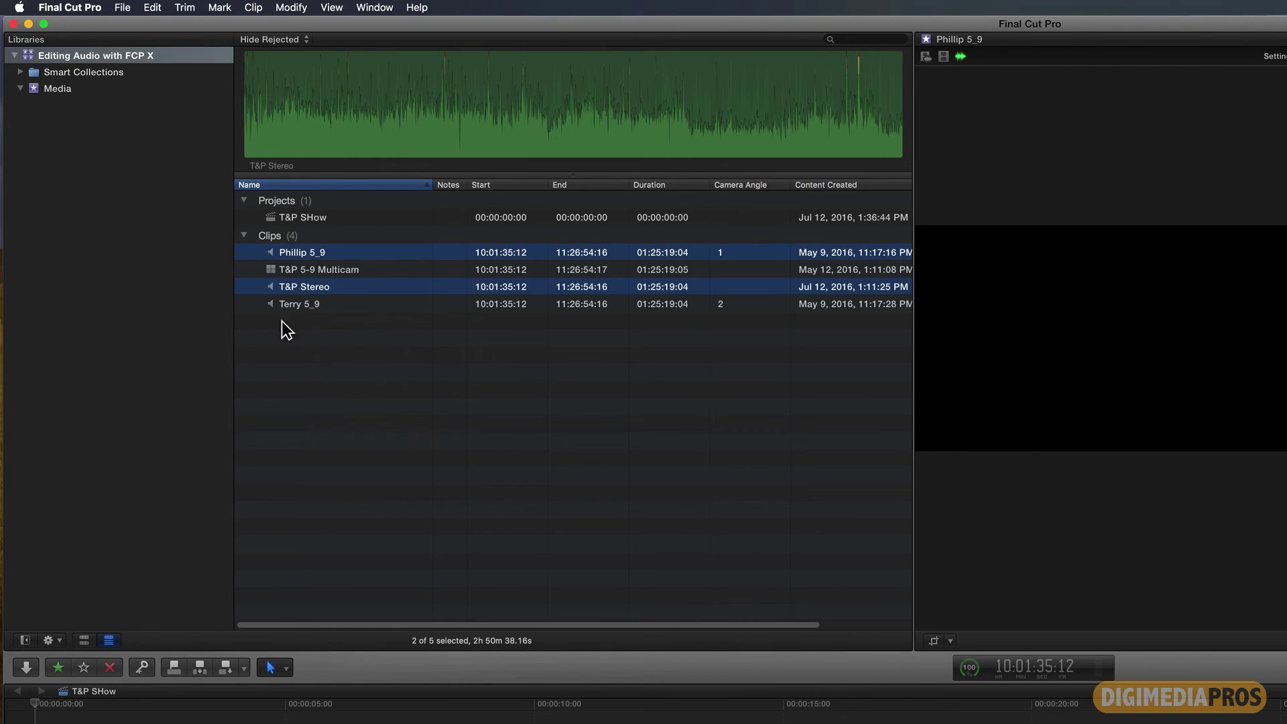
left_click(272, 270)
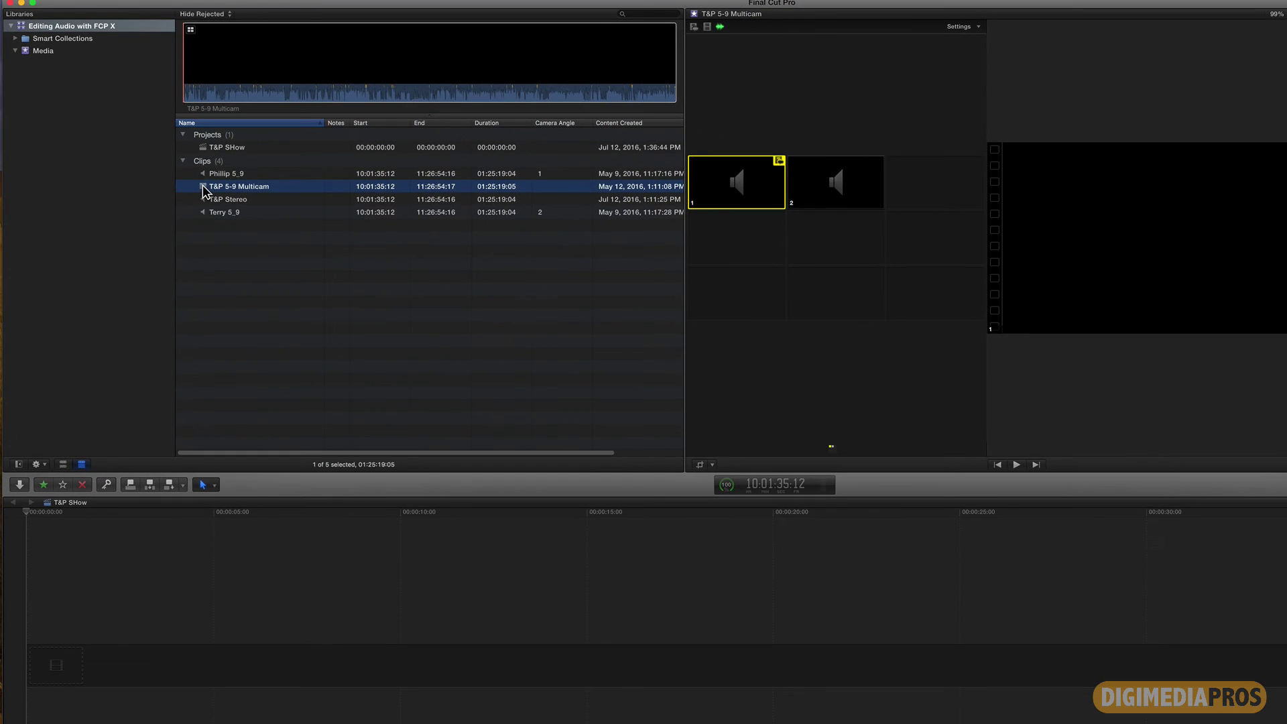
Append T&P 5-9 Multicam to the T&P SHow timeline and return to the start.
key("e")
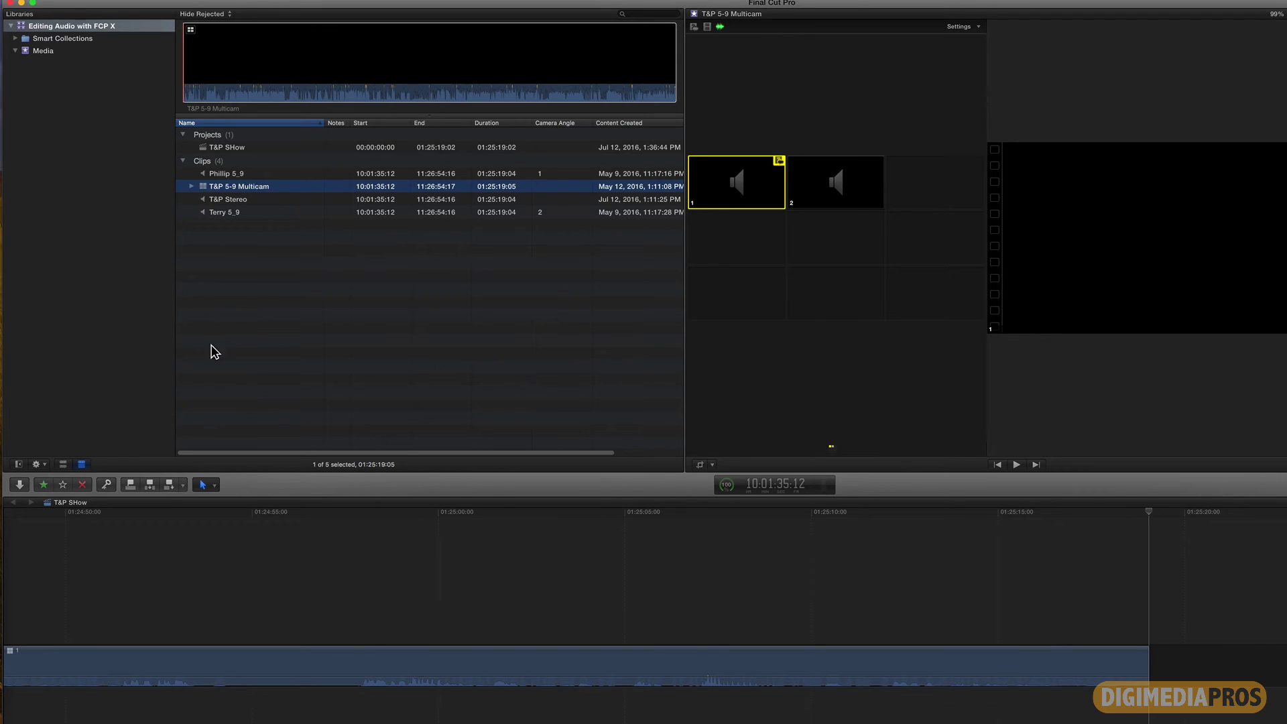
left_click(117, 561)
scroll(118, 561, "left", 10)
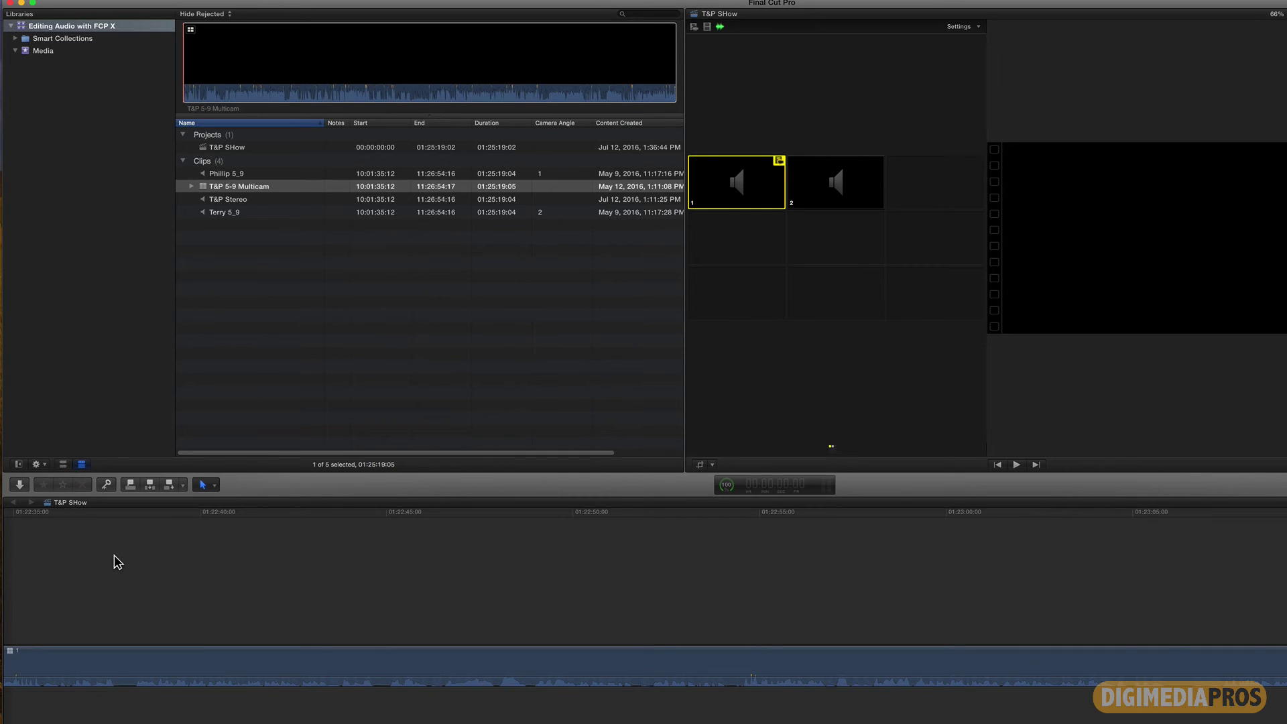
key("Home")
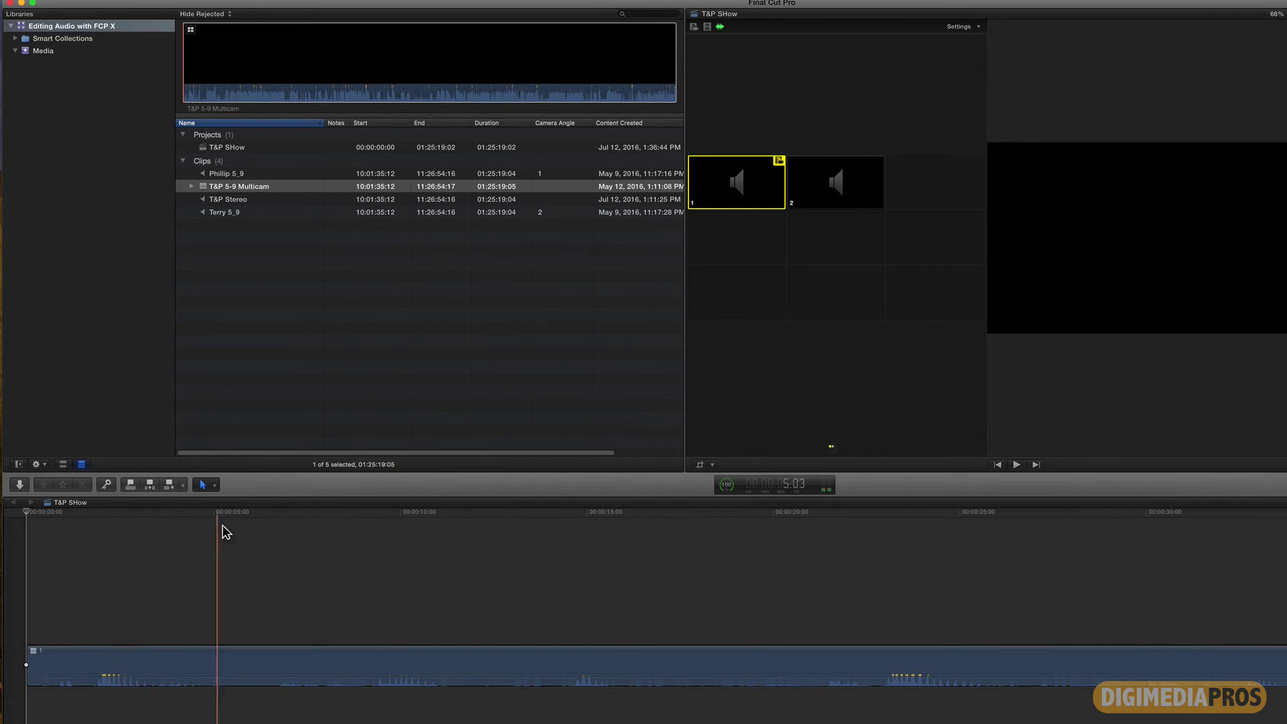
Trim the clip's start to about nine seconds and play back from the new start.
left_click(375, 525)
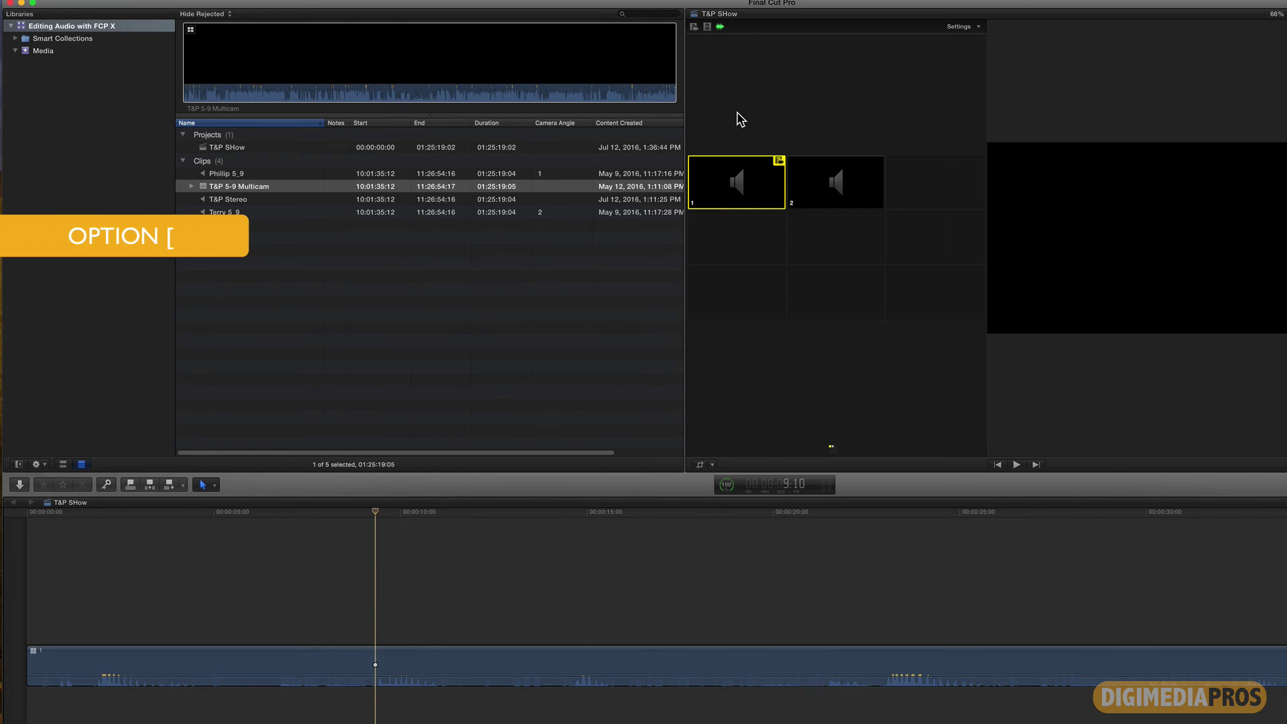
key("alt+bracketleft")
key("space")
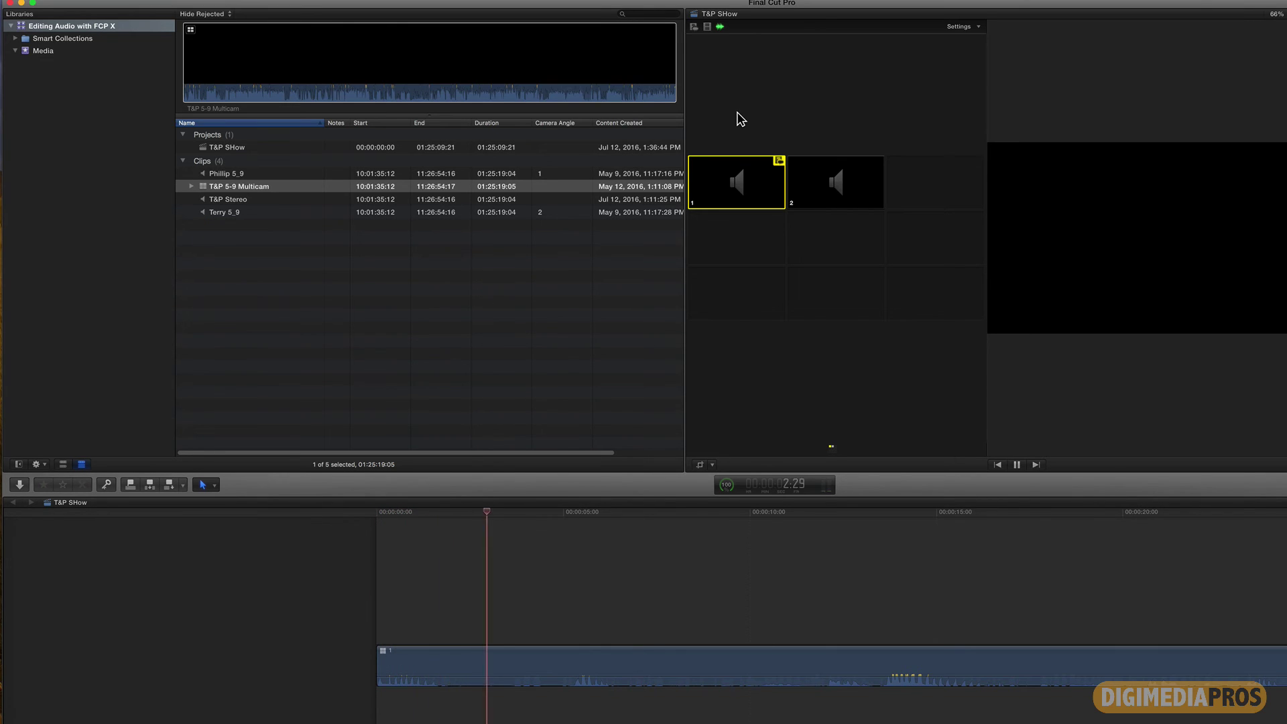
key("space")
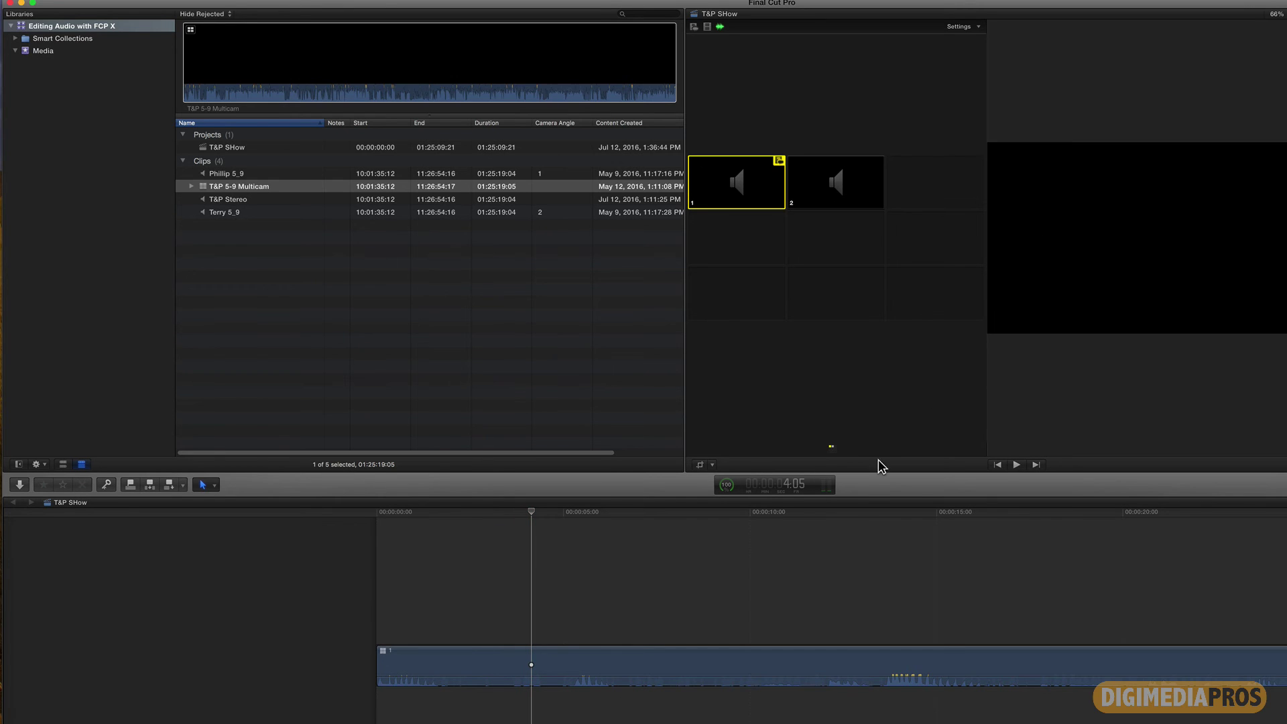
Review further in, trim the clip's start again at about 48 seconds, and step back five frames.
left_click(881, 520)
key("space")
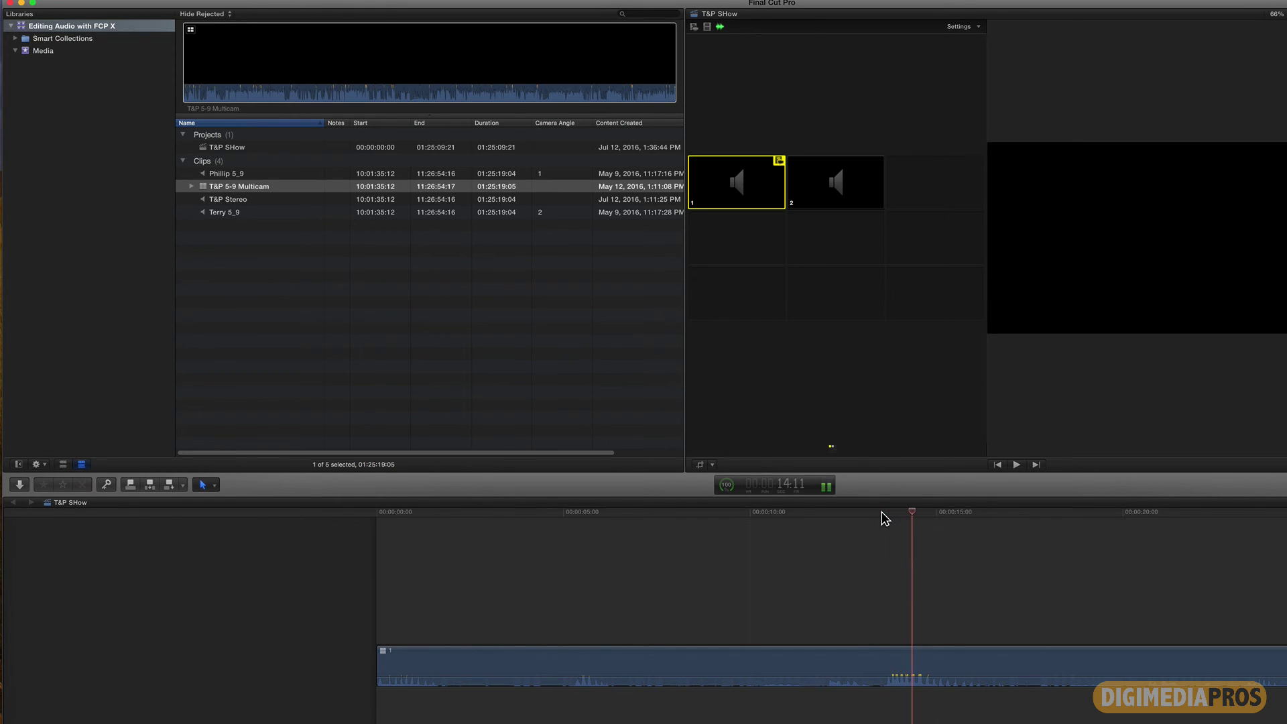
scroll(884, 518, "right", 10)
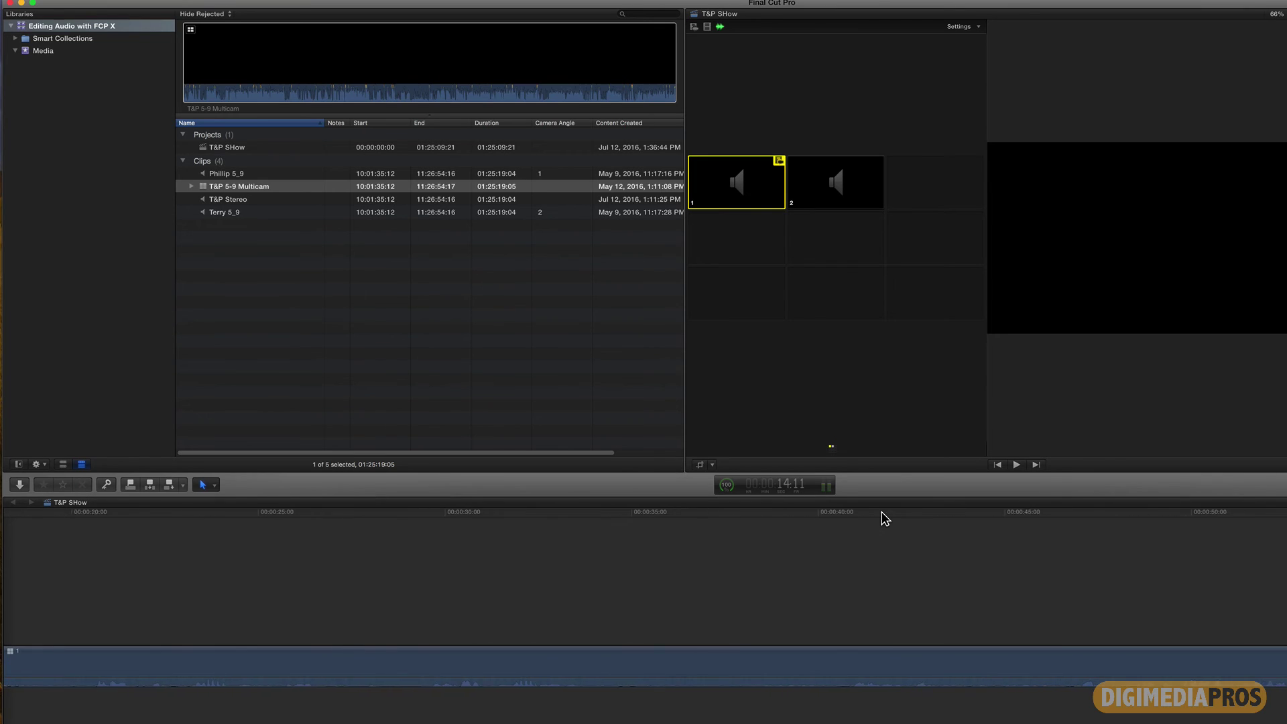
scroll(884, 518, "right", 5)
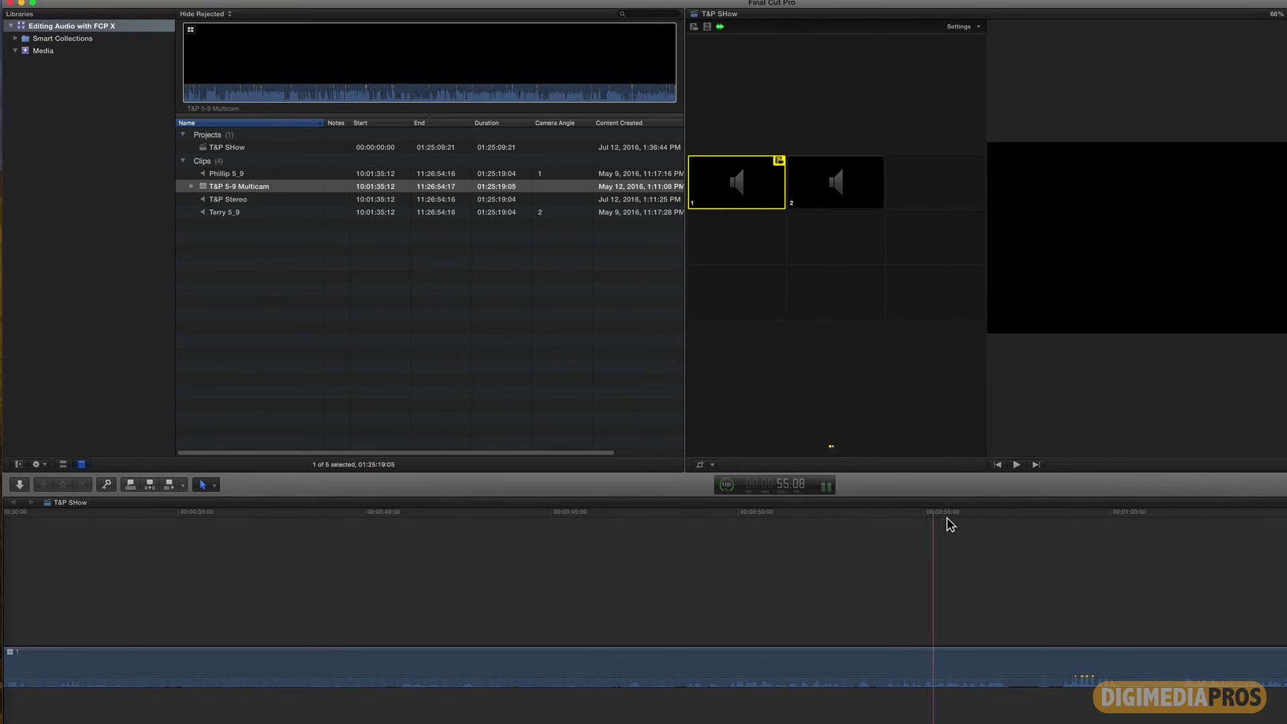
left_click(1043, 519)
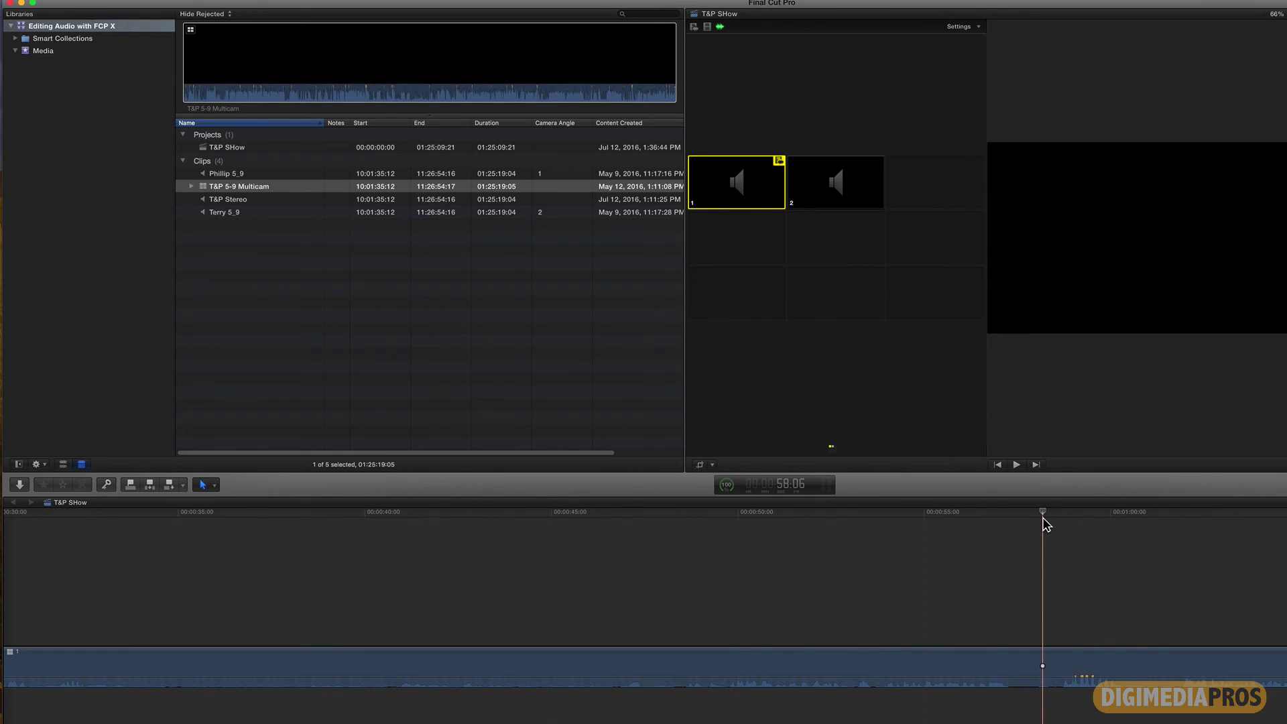
key("space")
key("space")
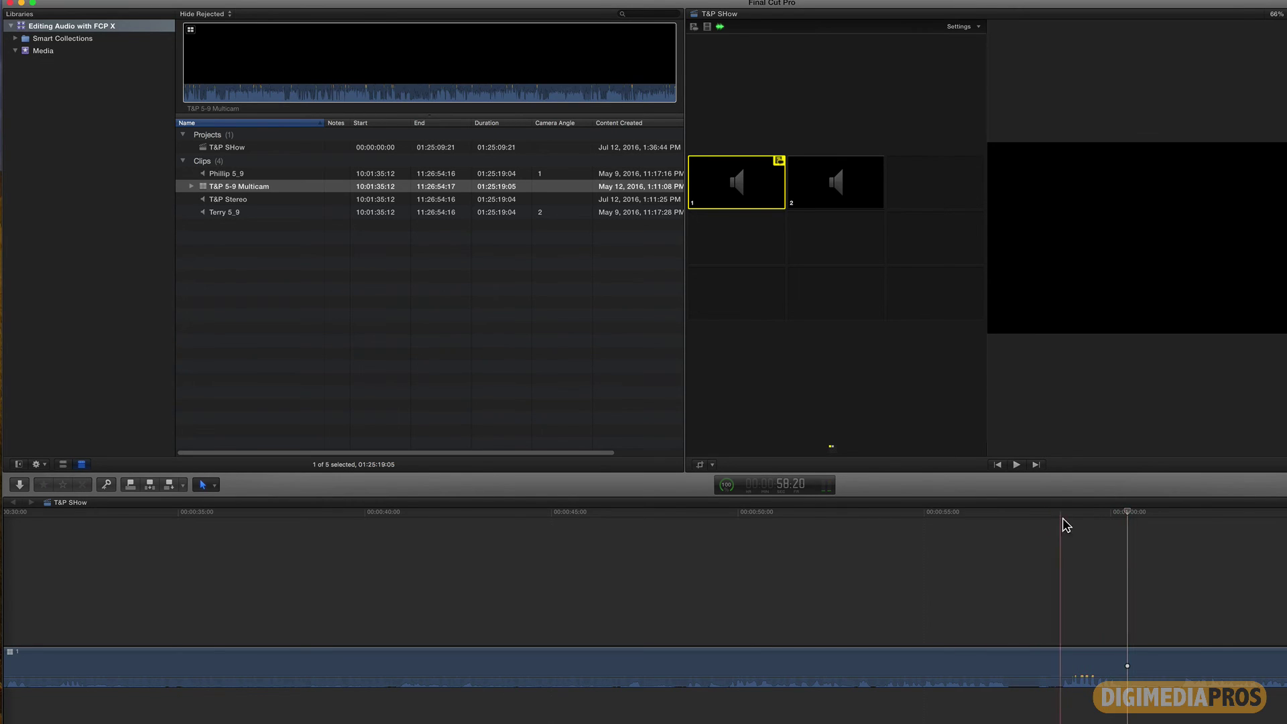
left_click(674, 520)
key("alt+bracketleft")
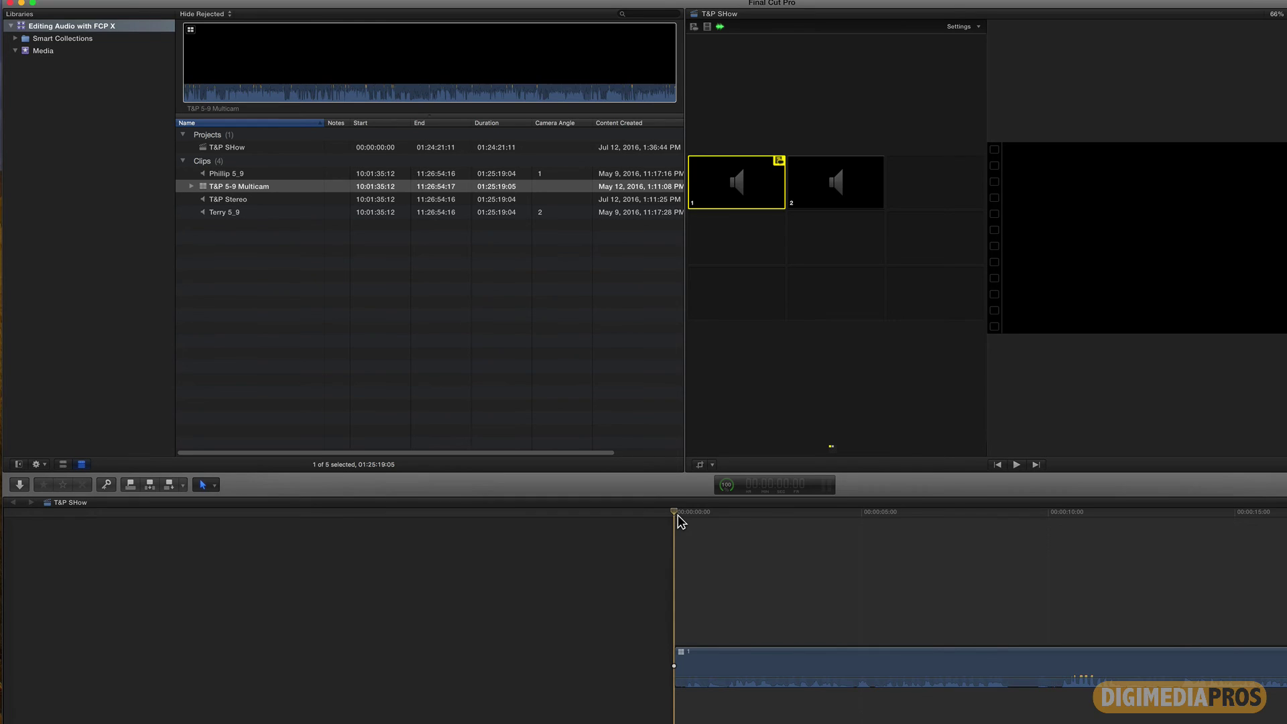
key("space")
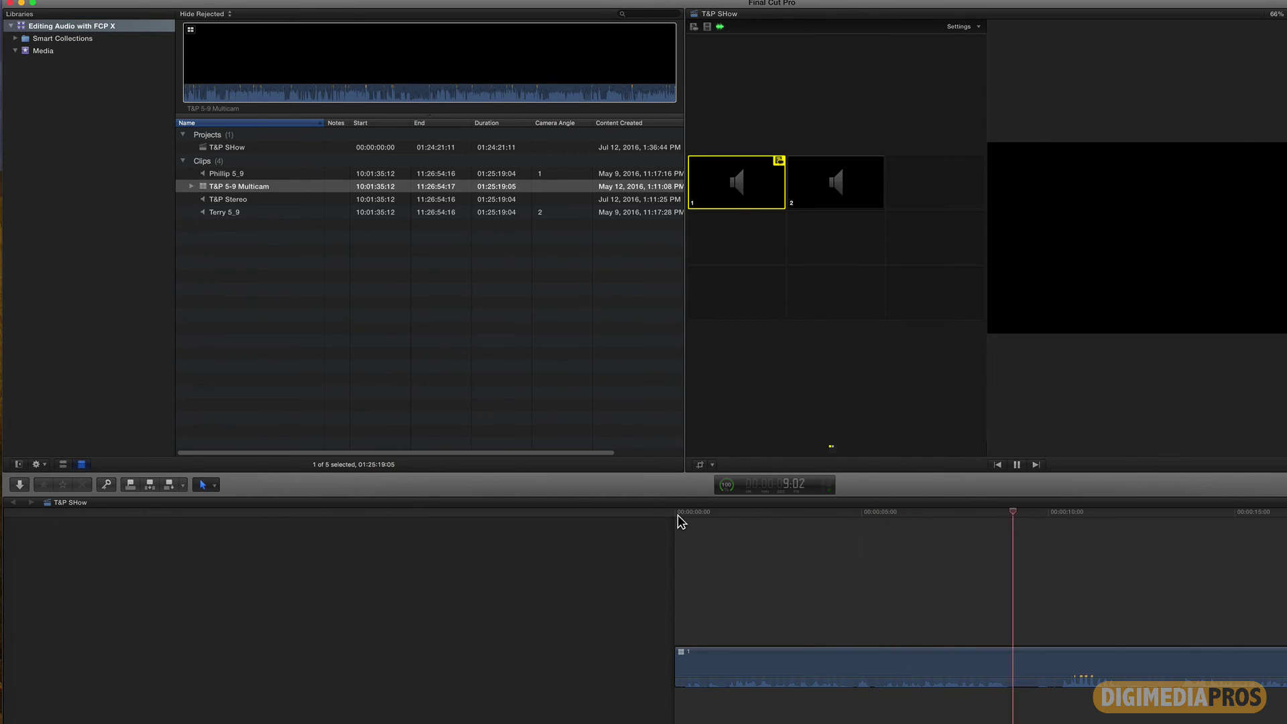
key("space")
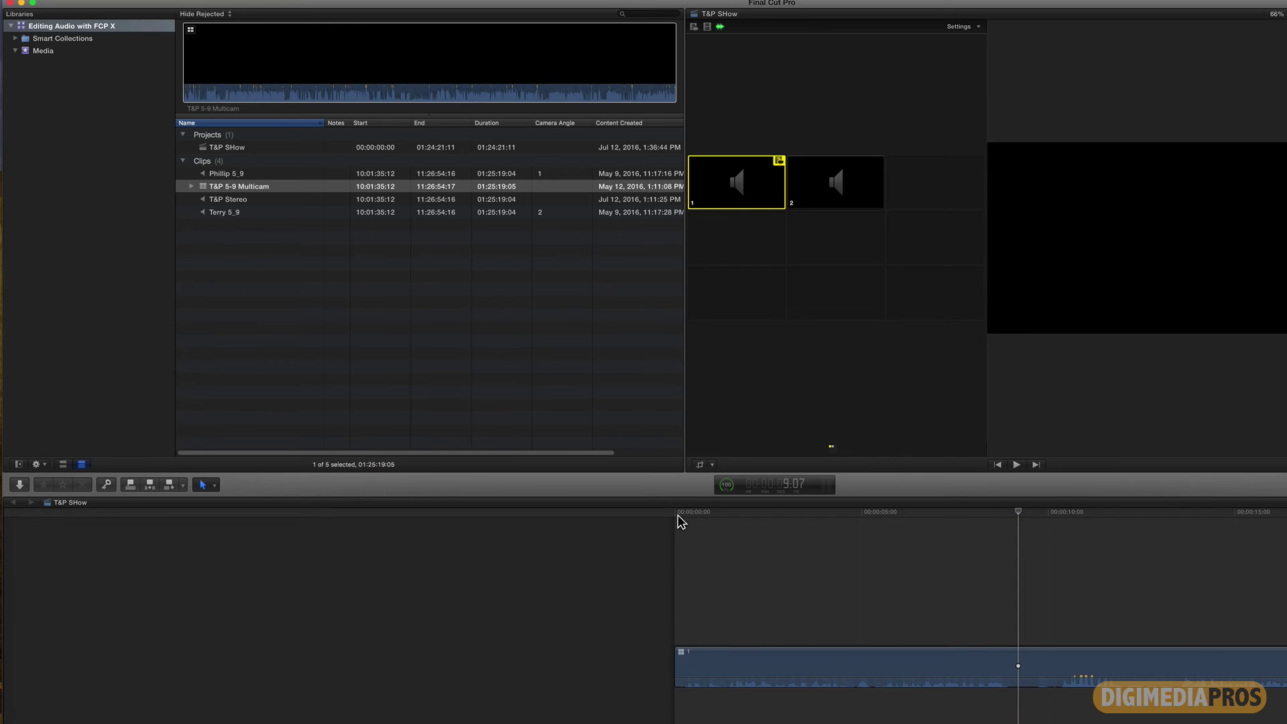
key("Left")
key("Left")
key("Left")
key("Left")
key("Left")
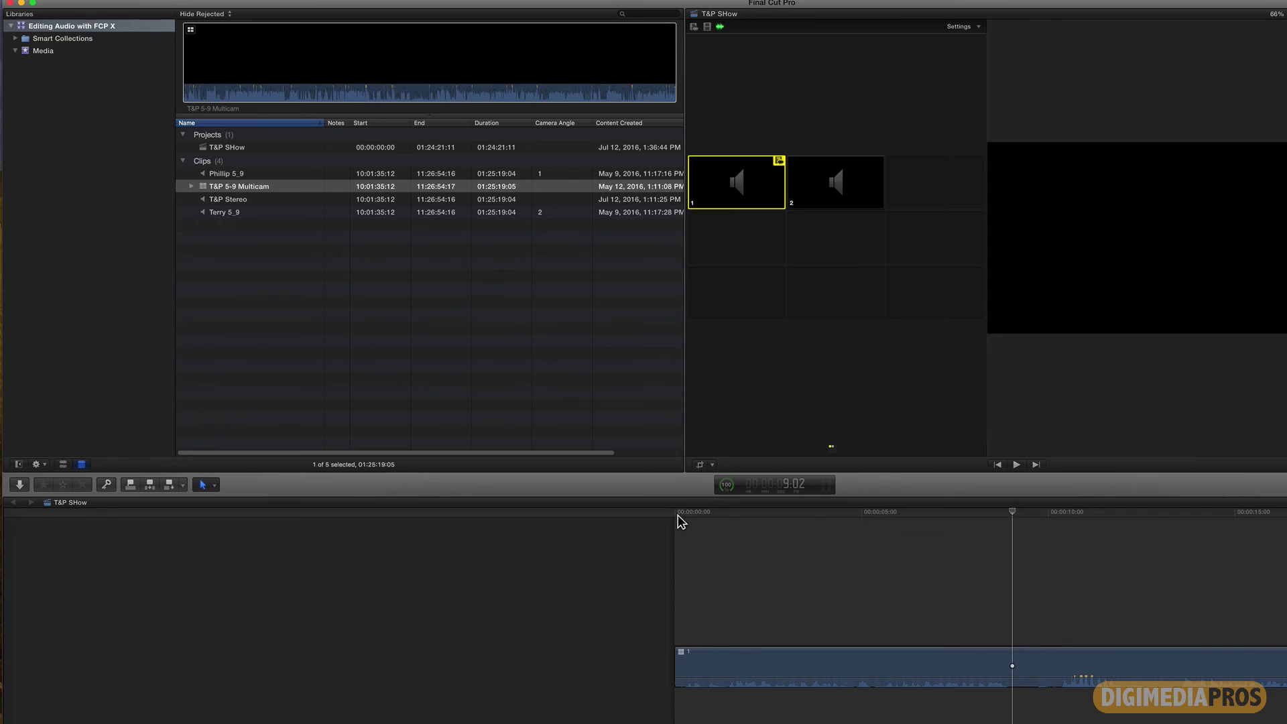
Switch the multicam to angle 2 at about nine seconds and review the change.
key("2")
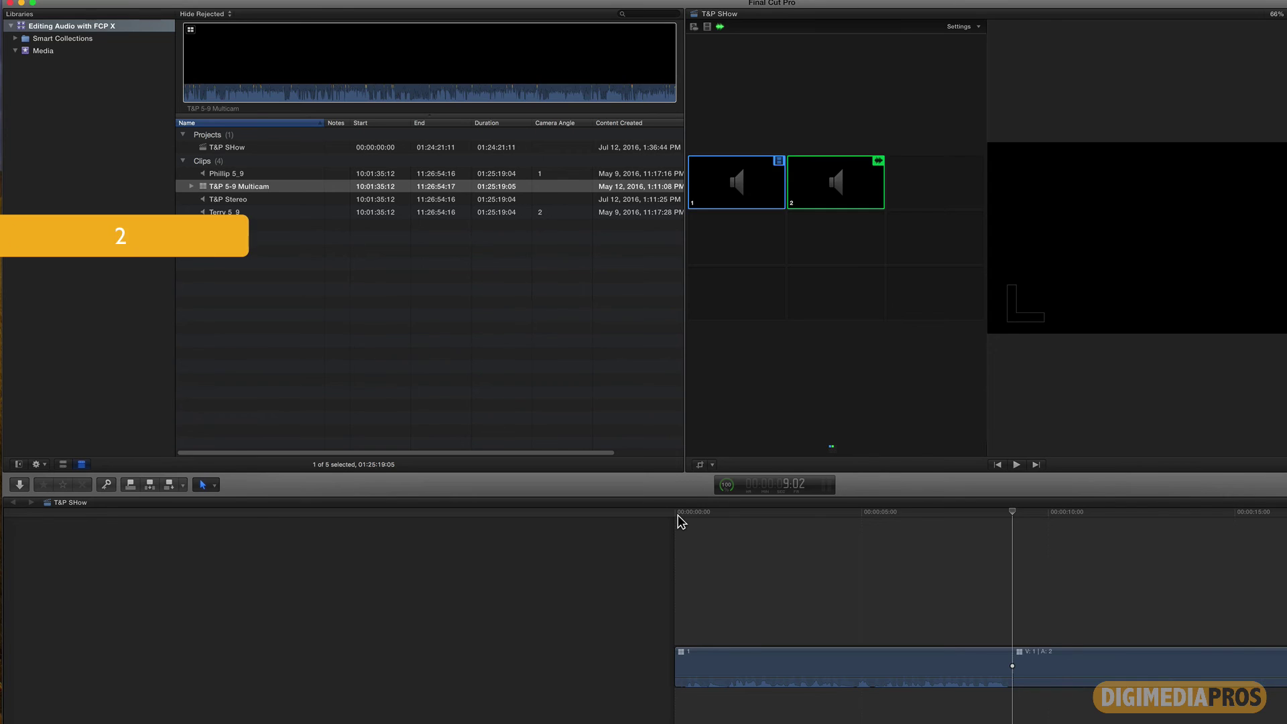
key("space")
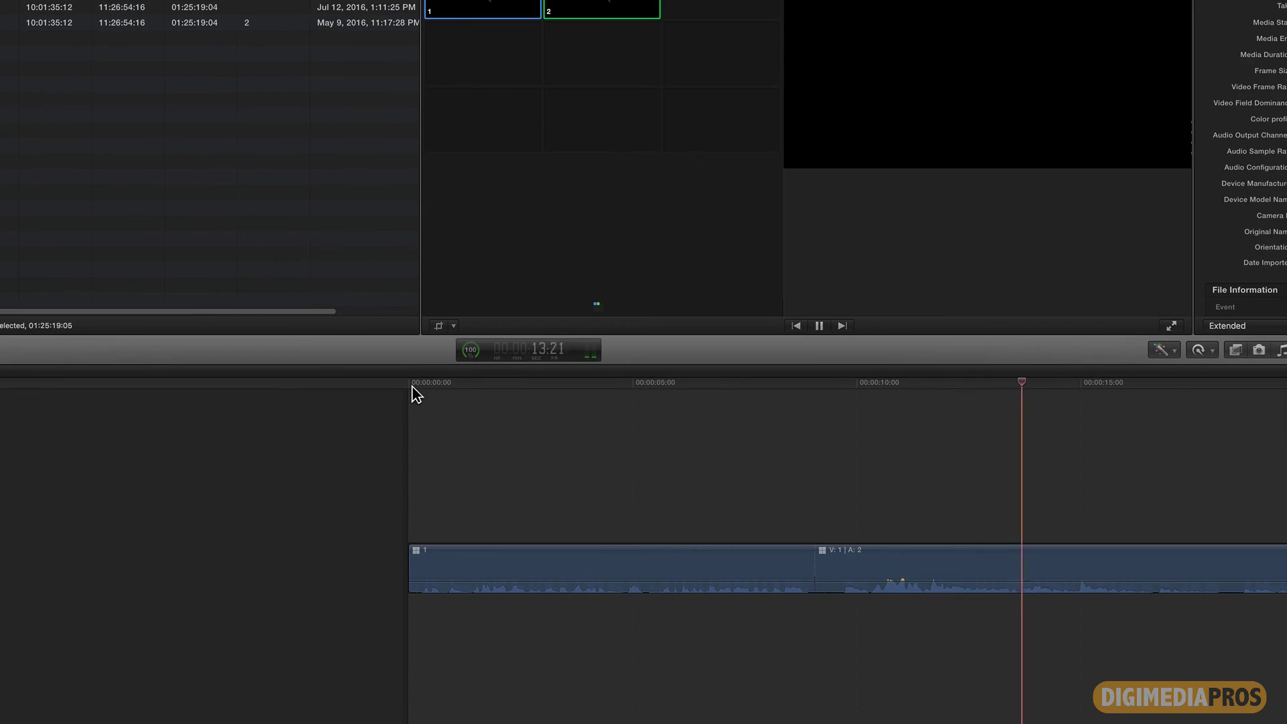
key("space")
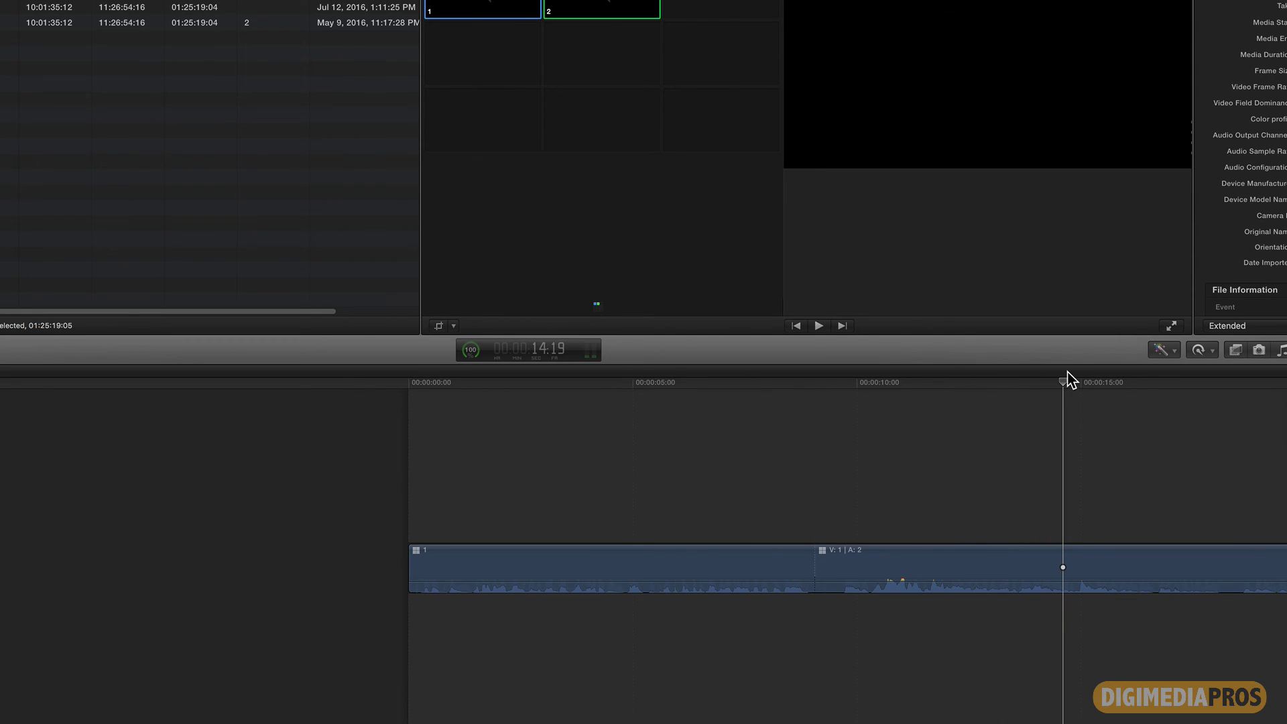
Blade the clip at the speaker change near 13 seconds, set that section to angle 1, and review.
left_click(1014, 382)
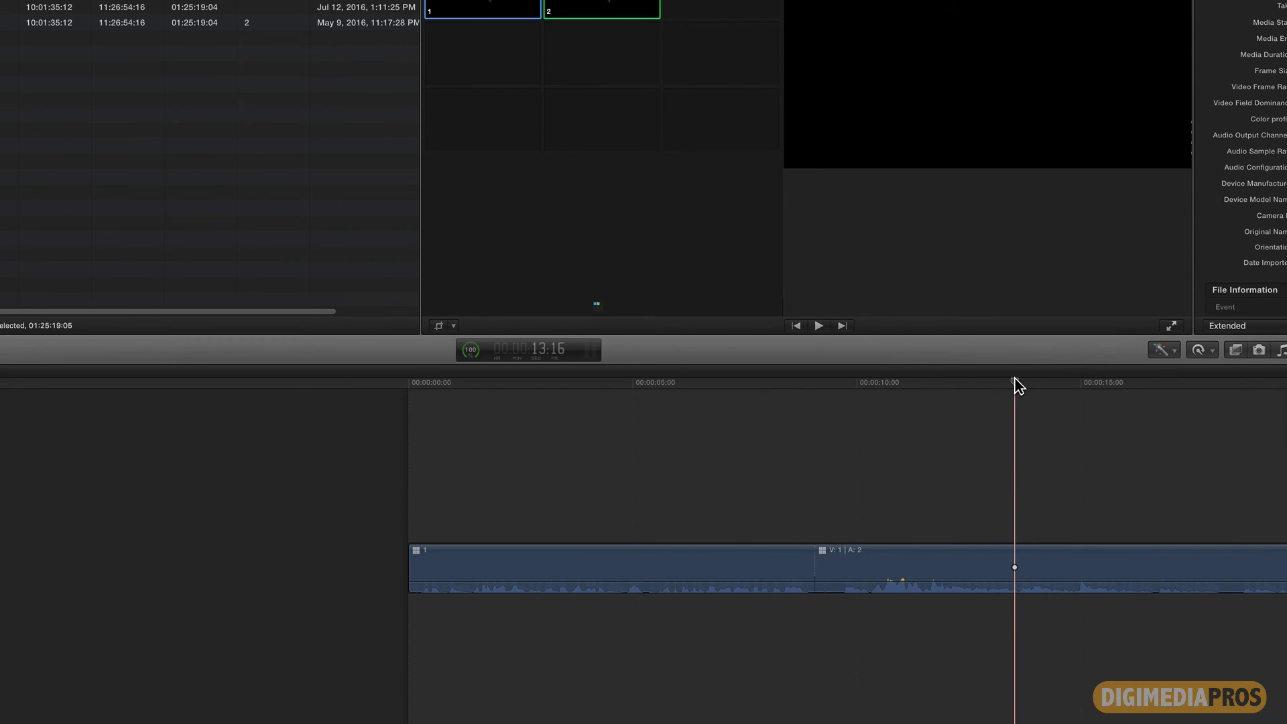
key("super+b")
key("1")
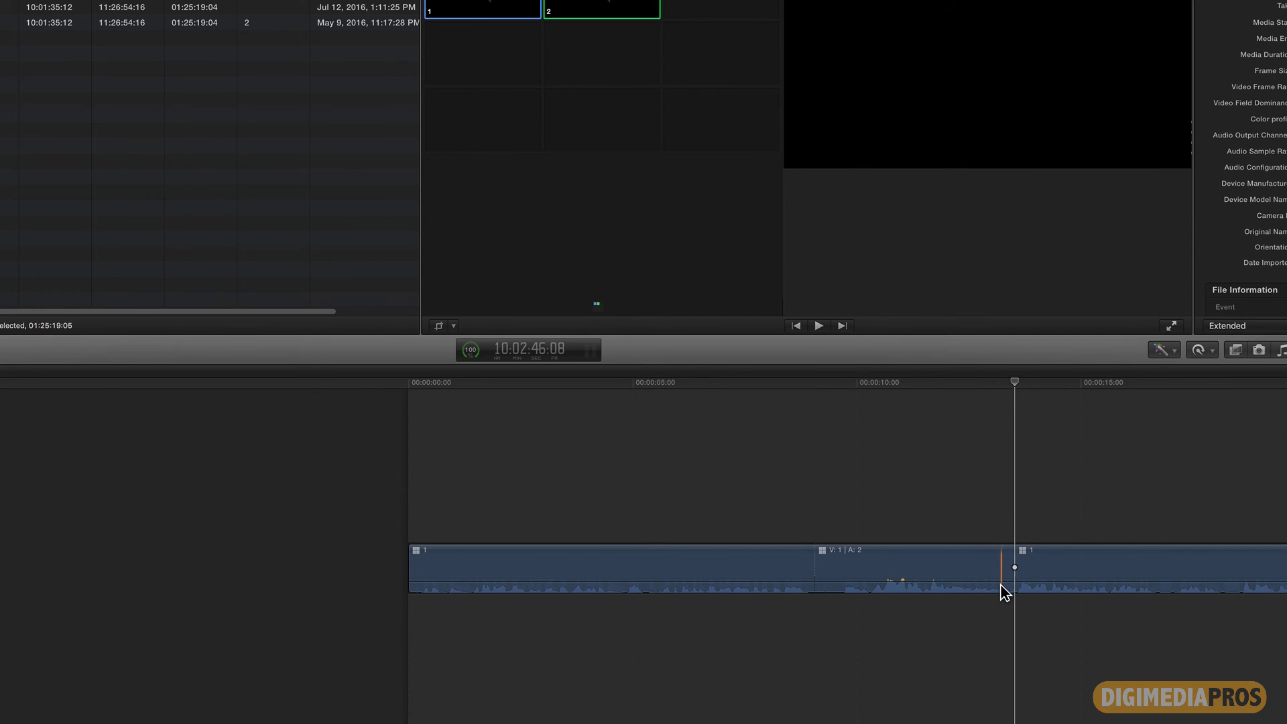
left_click(982, 394)
key("space")
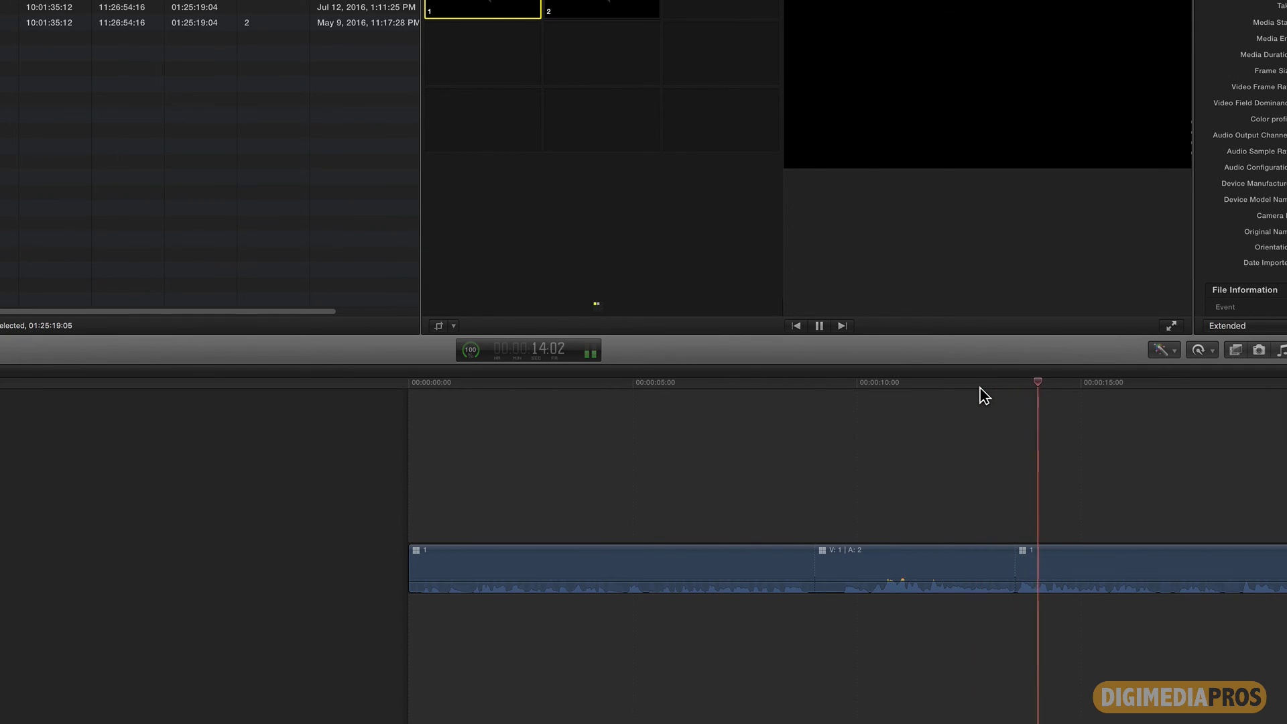
key("space")
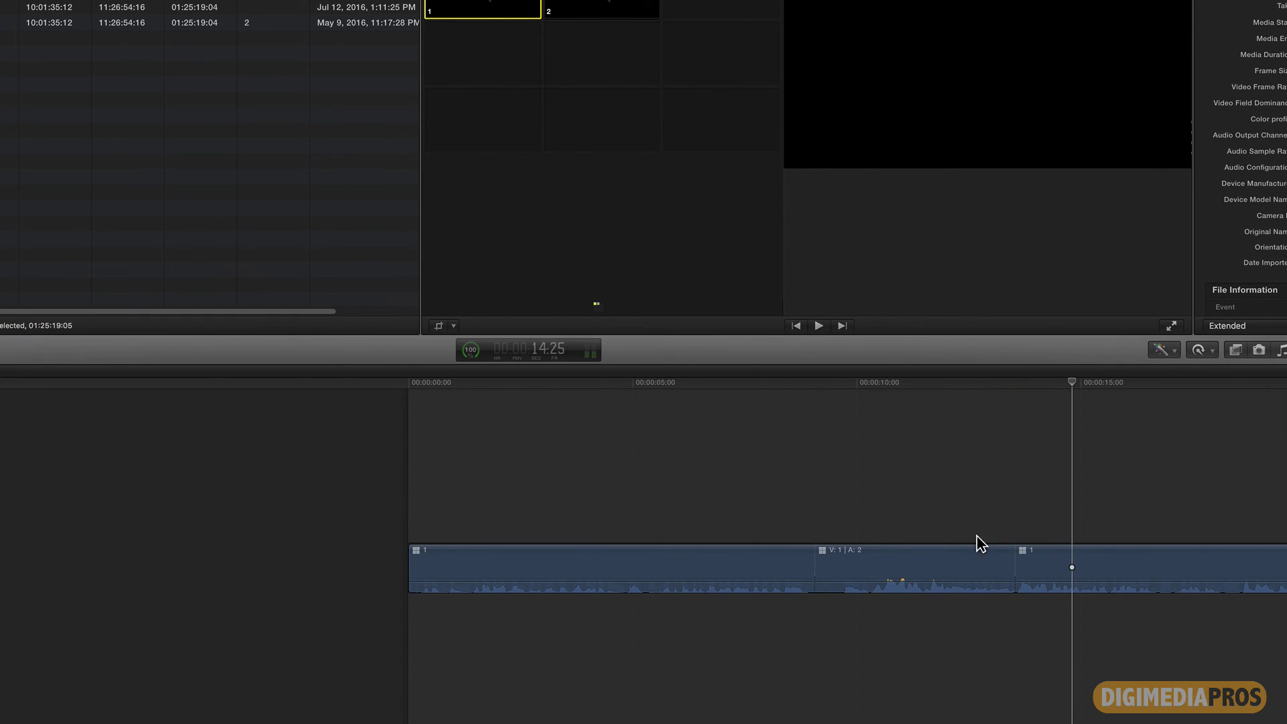
Expand both clips' audio and drag the angle 2 audio end right to about 14 seconds.
double_click(980, 593)
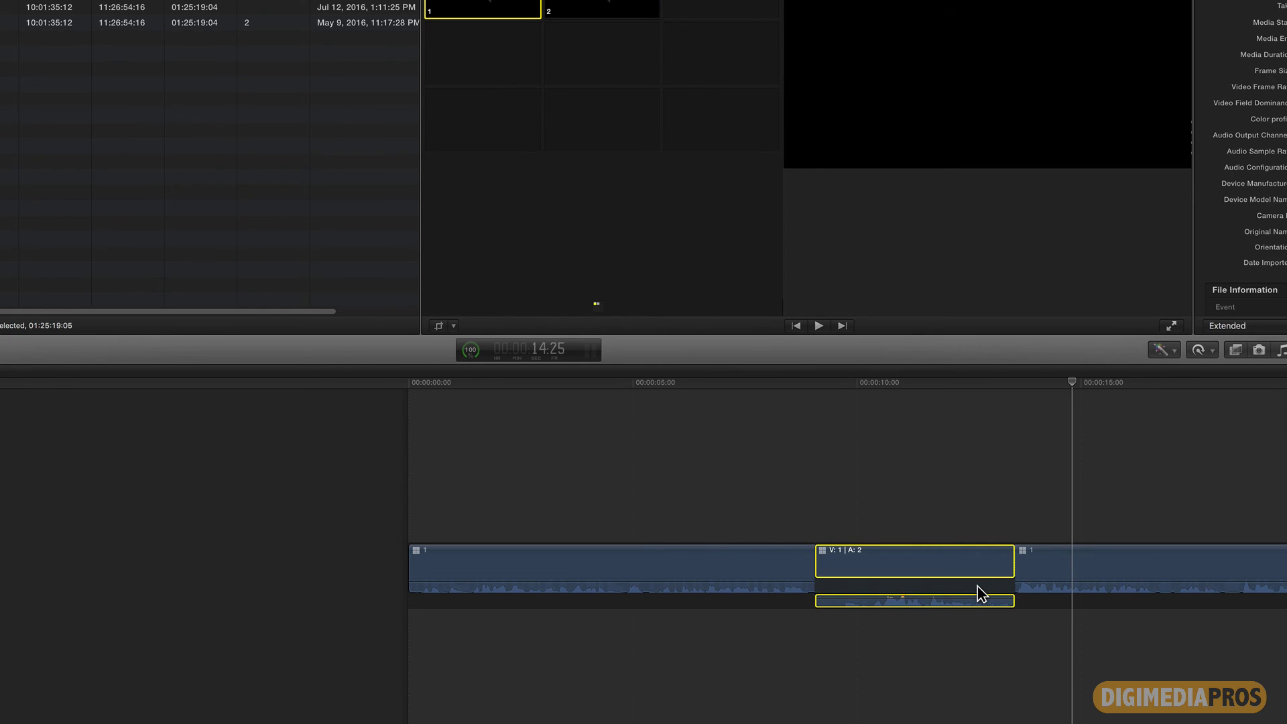
double_click(1052, 589)
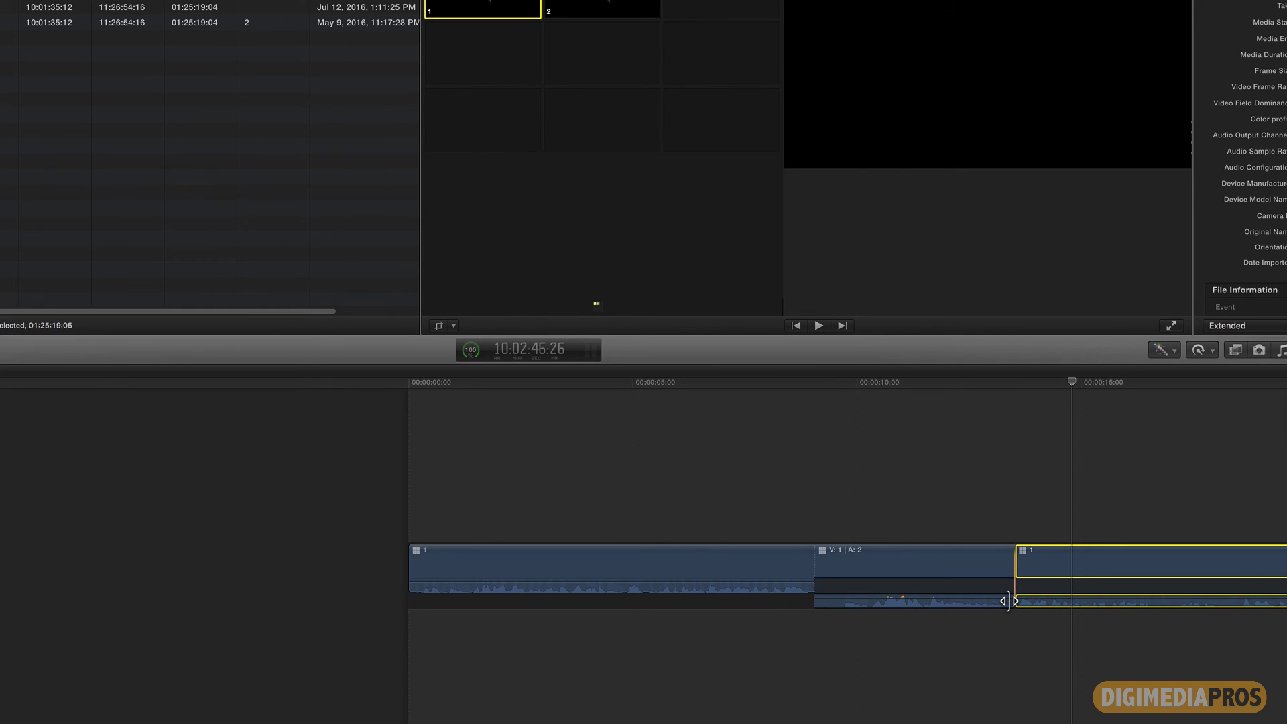
left_click_drag(1009, 600, 1064, 600)
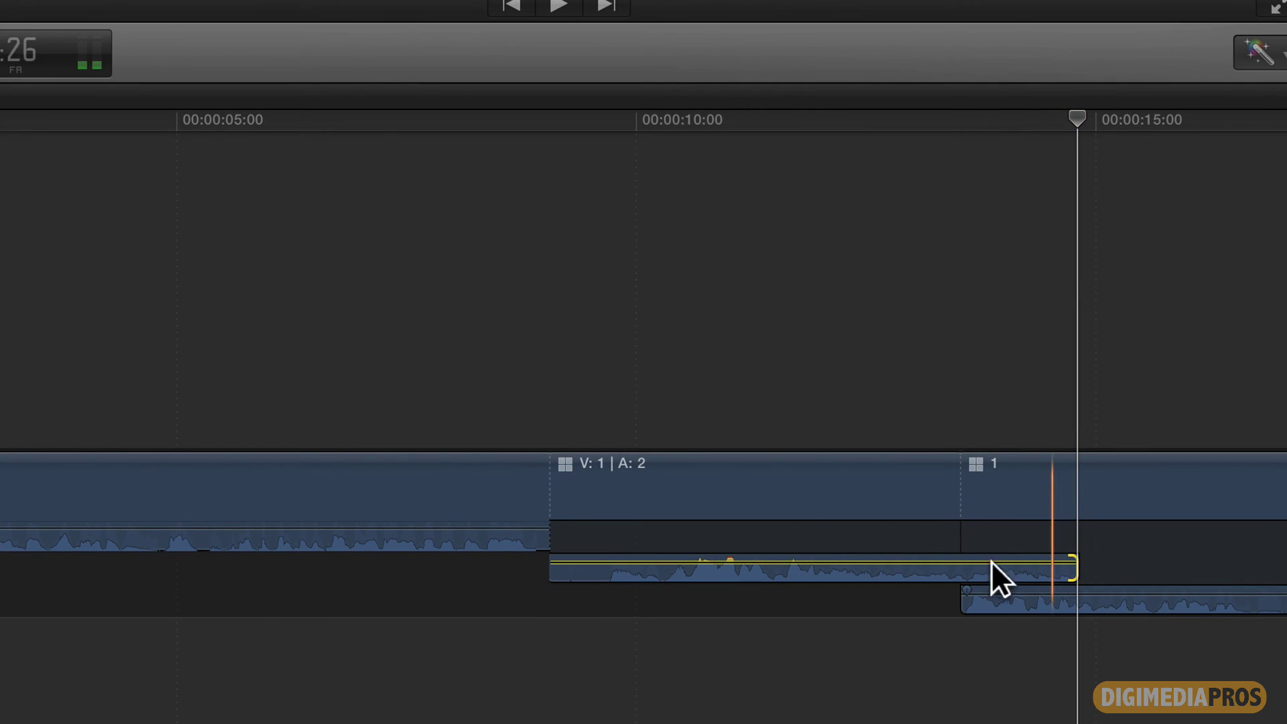
Review the overlap, then pull the extended angle 2 audio's end back a few frames.
left_click(812, 119)
key("space")
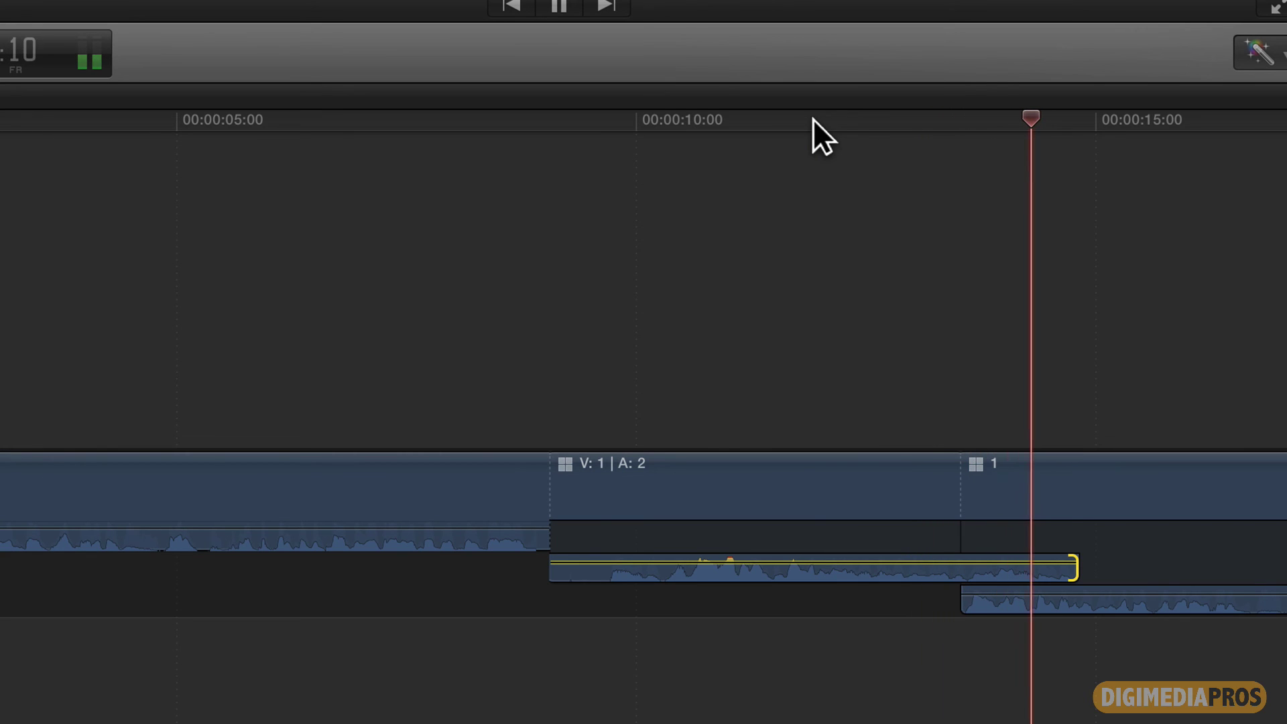
key("space")
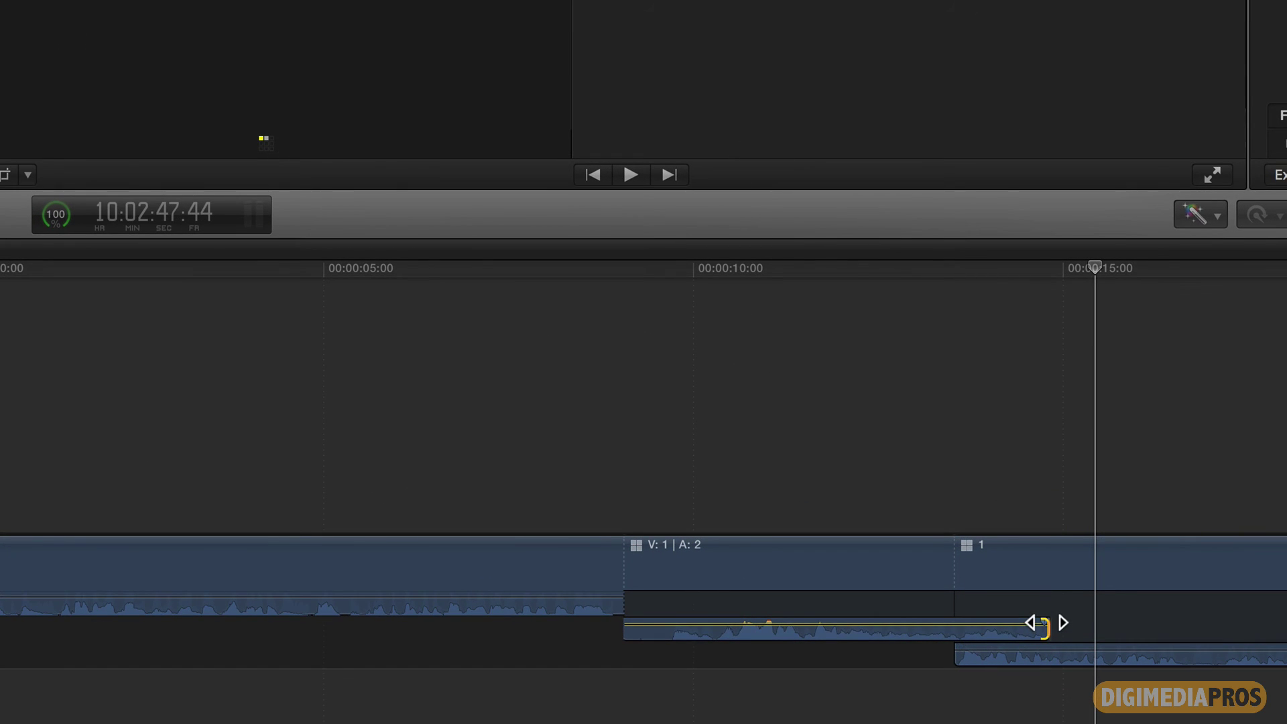
left_click(1038, 627)
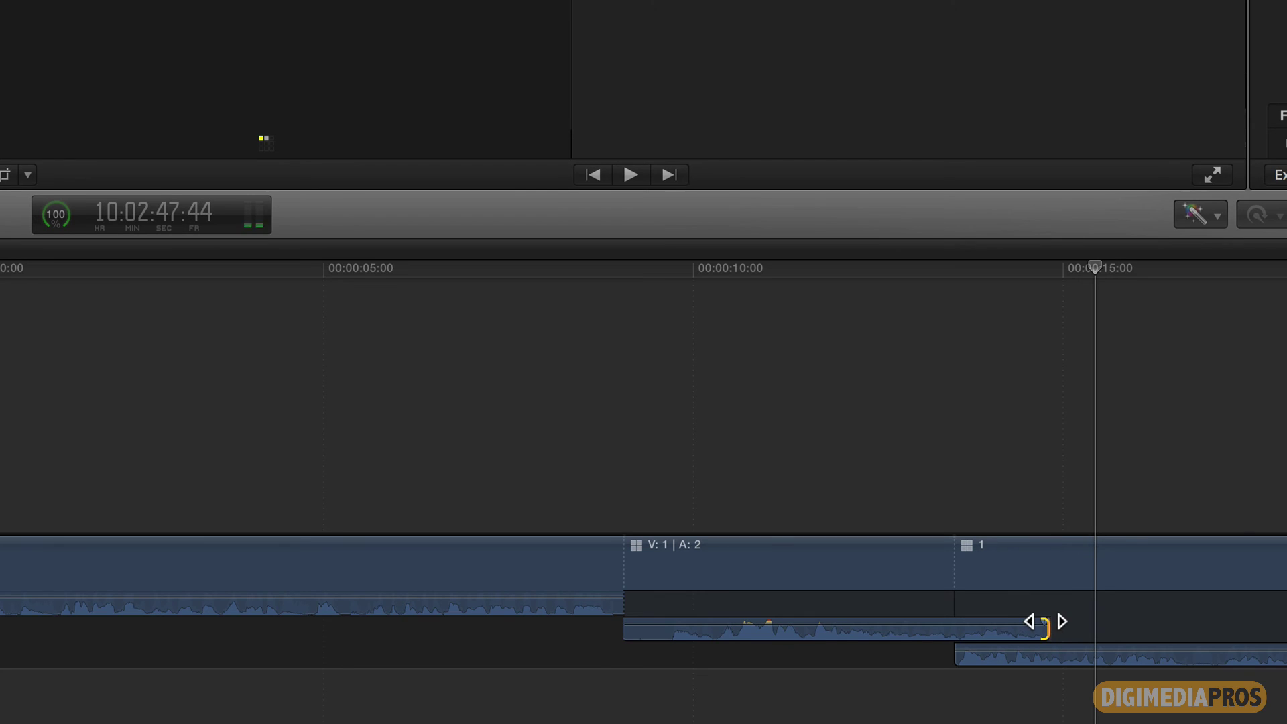
left_click_drag(1045, 622, 1017, 620)
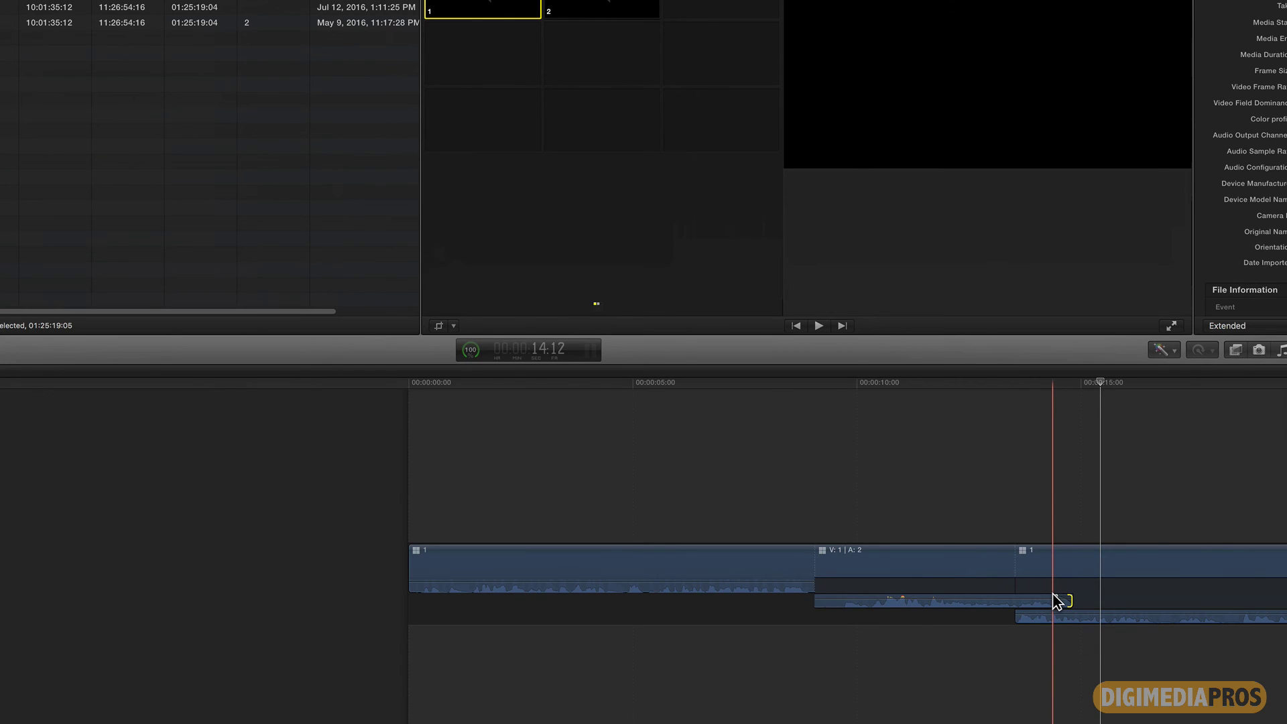
scroll(1148, 532, "right", 10)
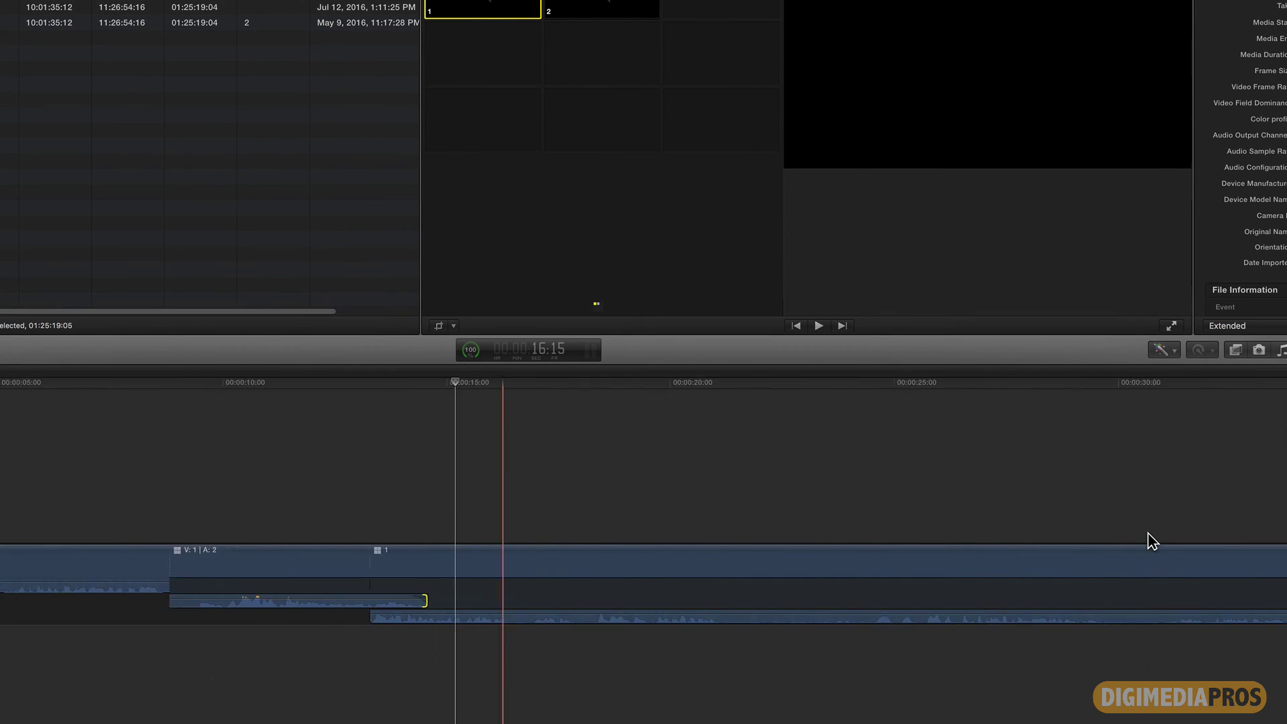
scroll(1147, 533, "right", 1)
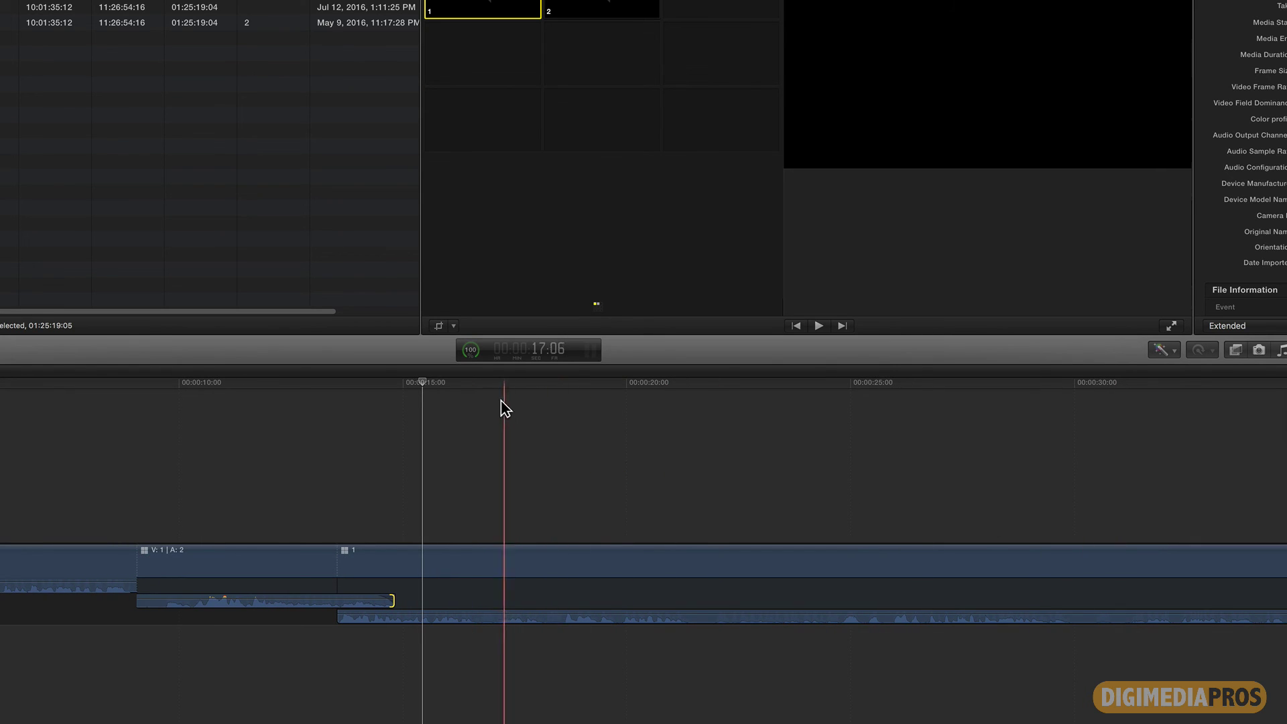
left_click(489, 383)
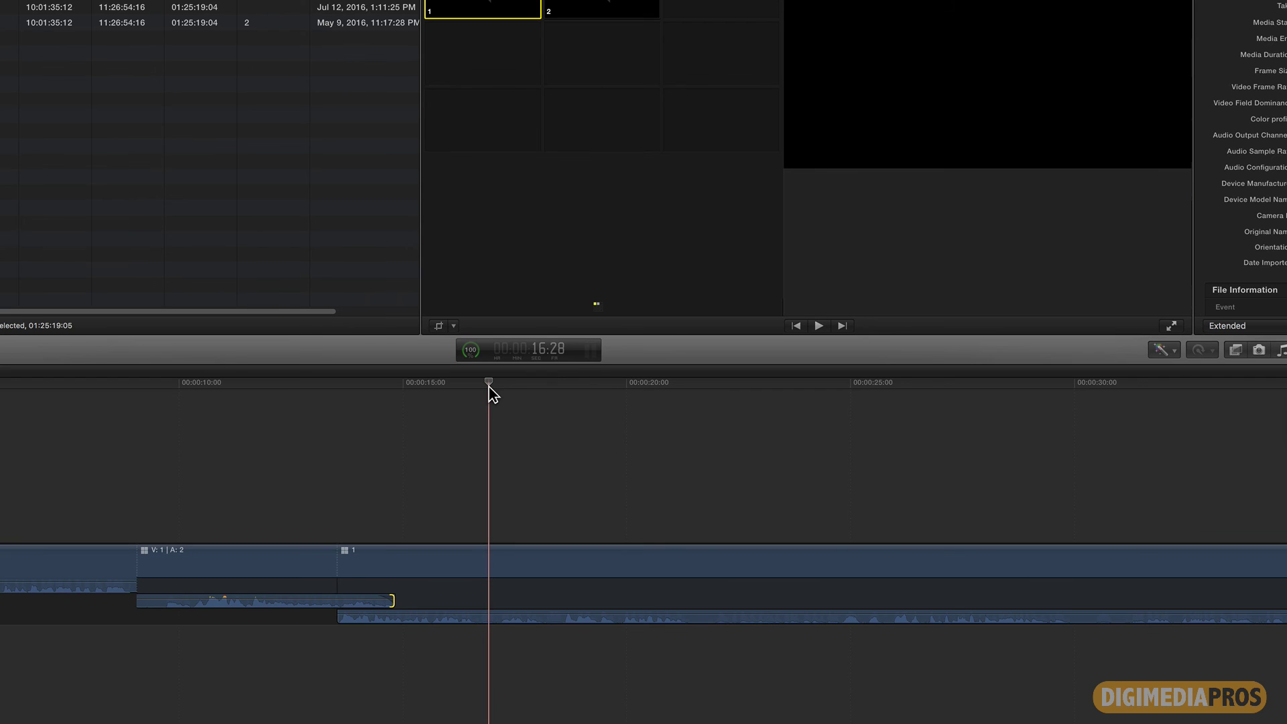
Blade the angle 1 clip at 16:28, then undo a trial audio trim after the cut.
key("super+b")
key("space")
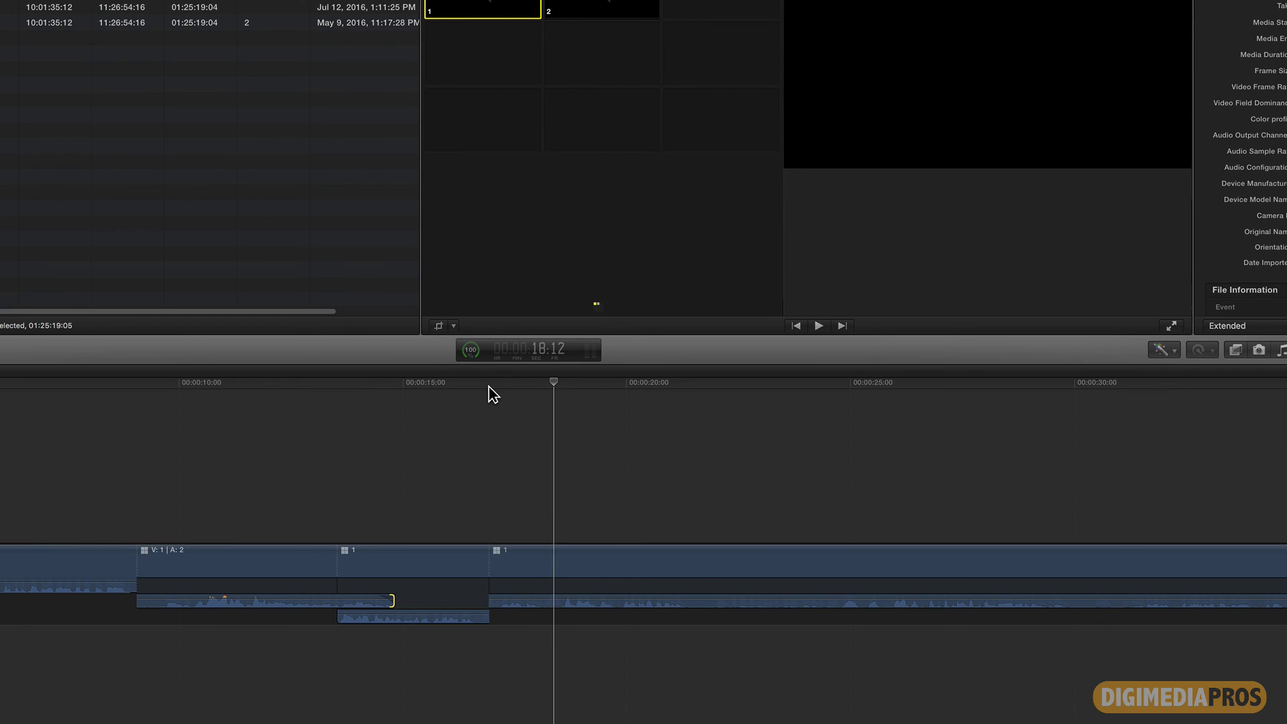
key("alt+bracketleft")
left_click(488, 386)
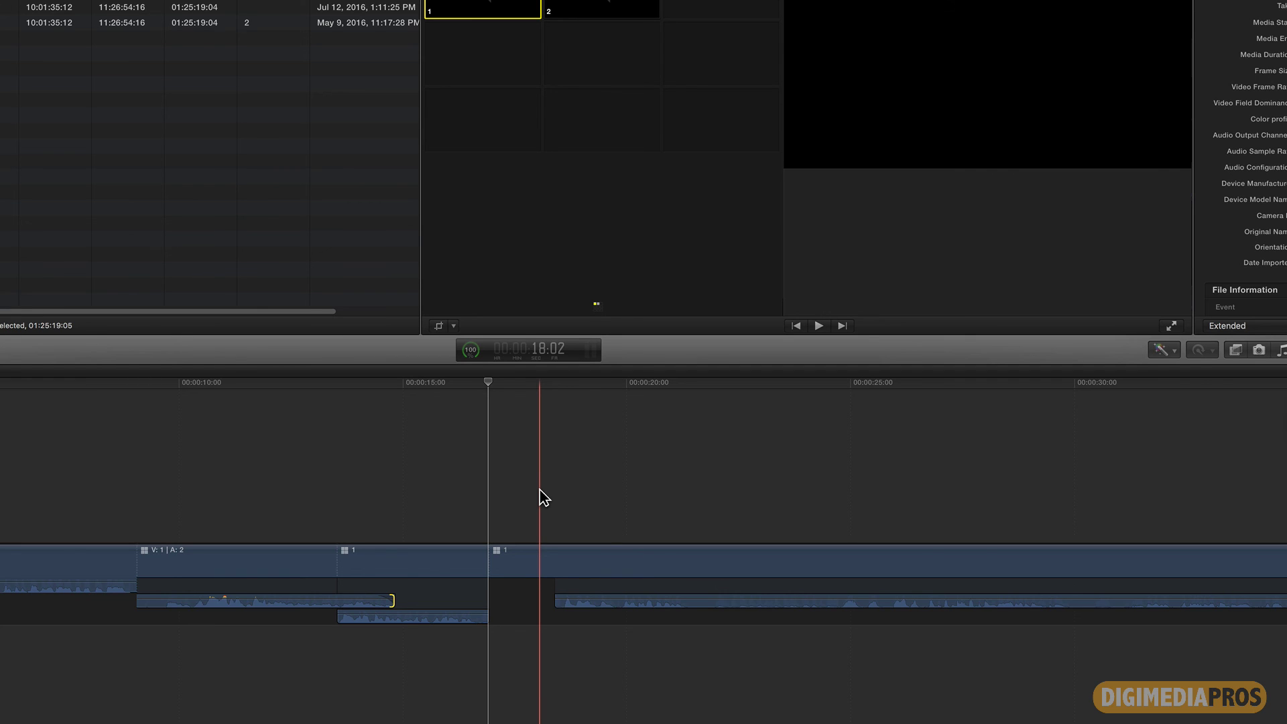
key("super+z")
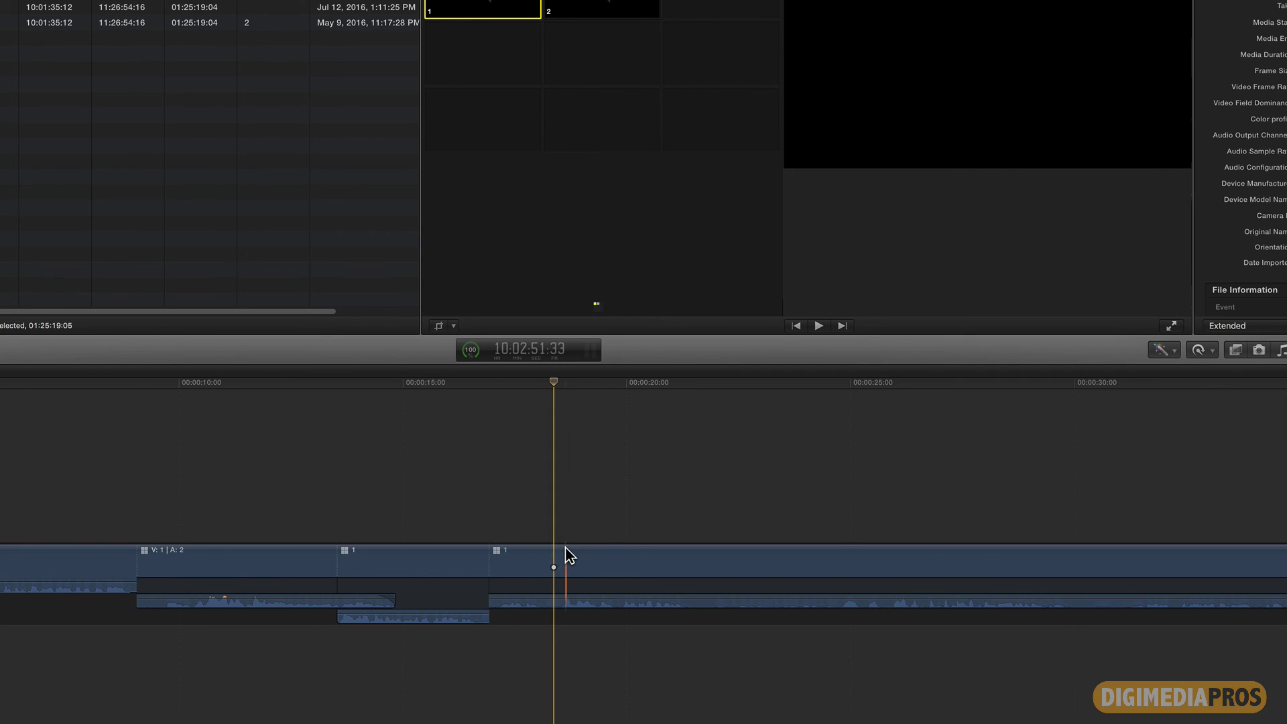
Select the clip after that cut and split it again at 23:02.
left_click(561, 612)
key("Up")
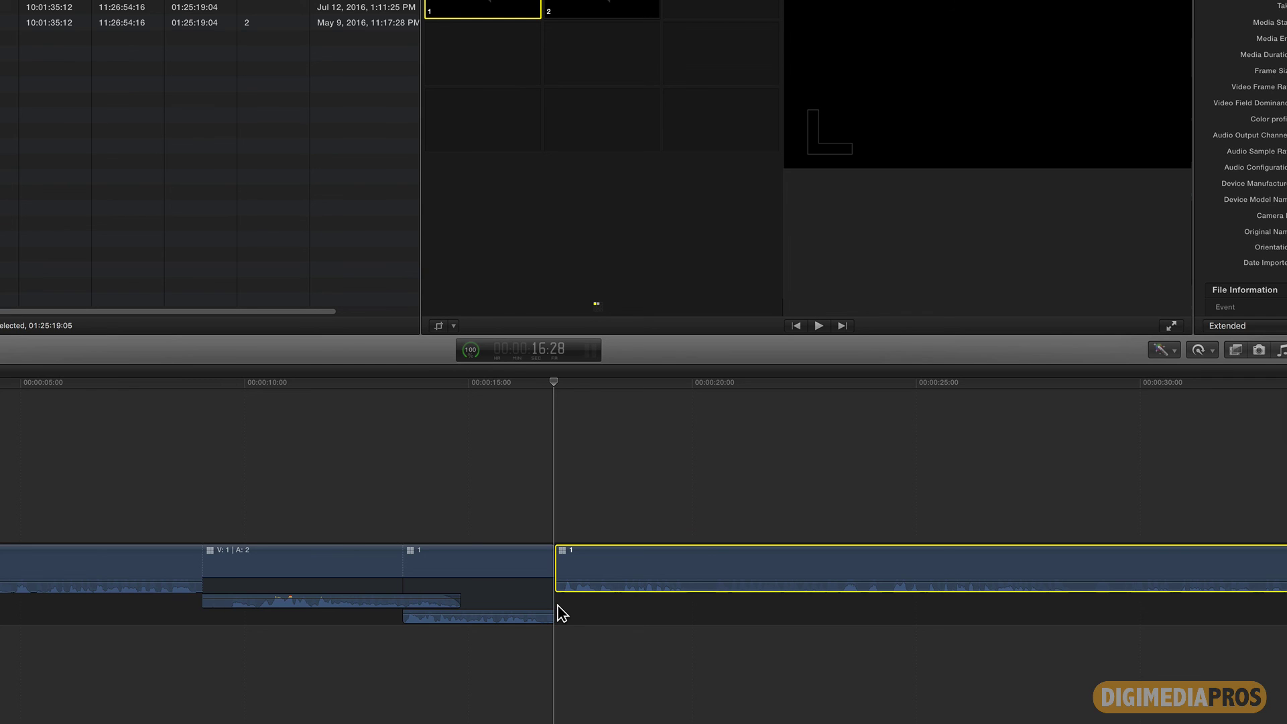
left_click(833, 382)
key("space")
key("space")
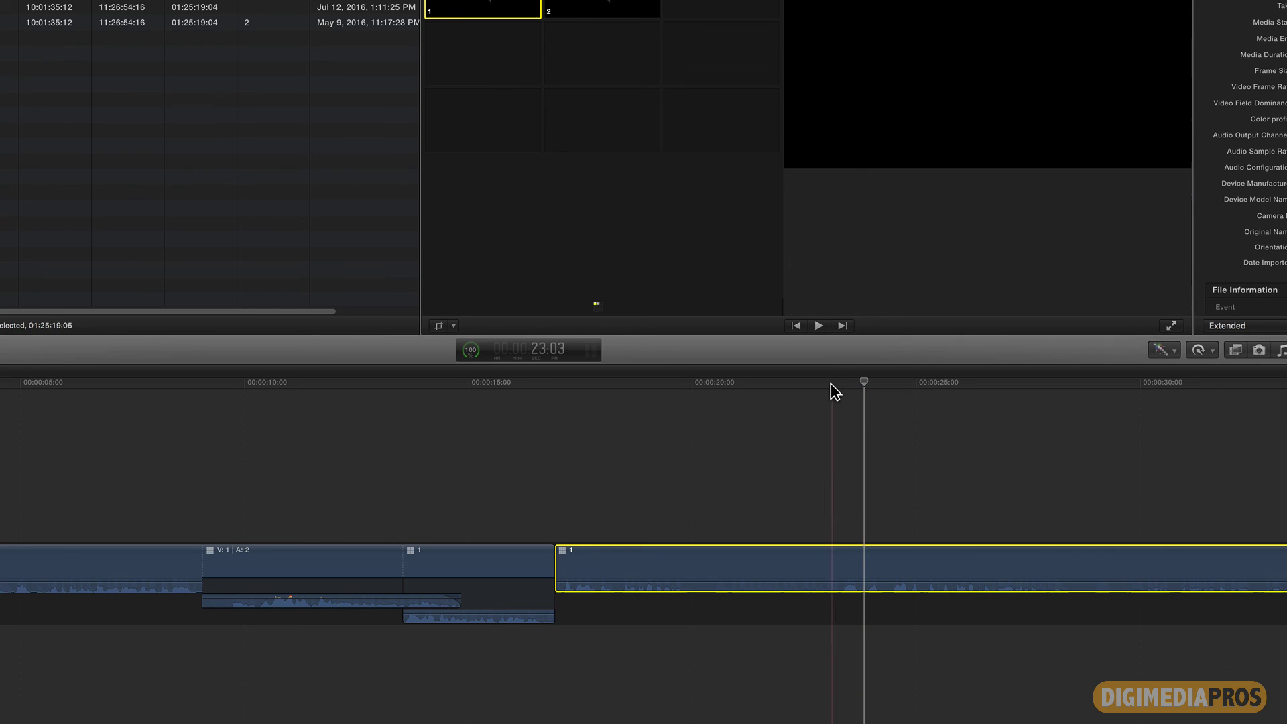
left_click(829, 384)
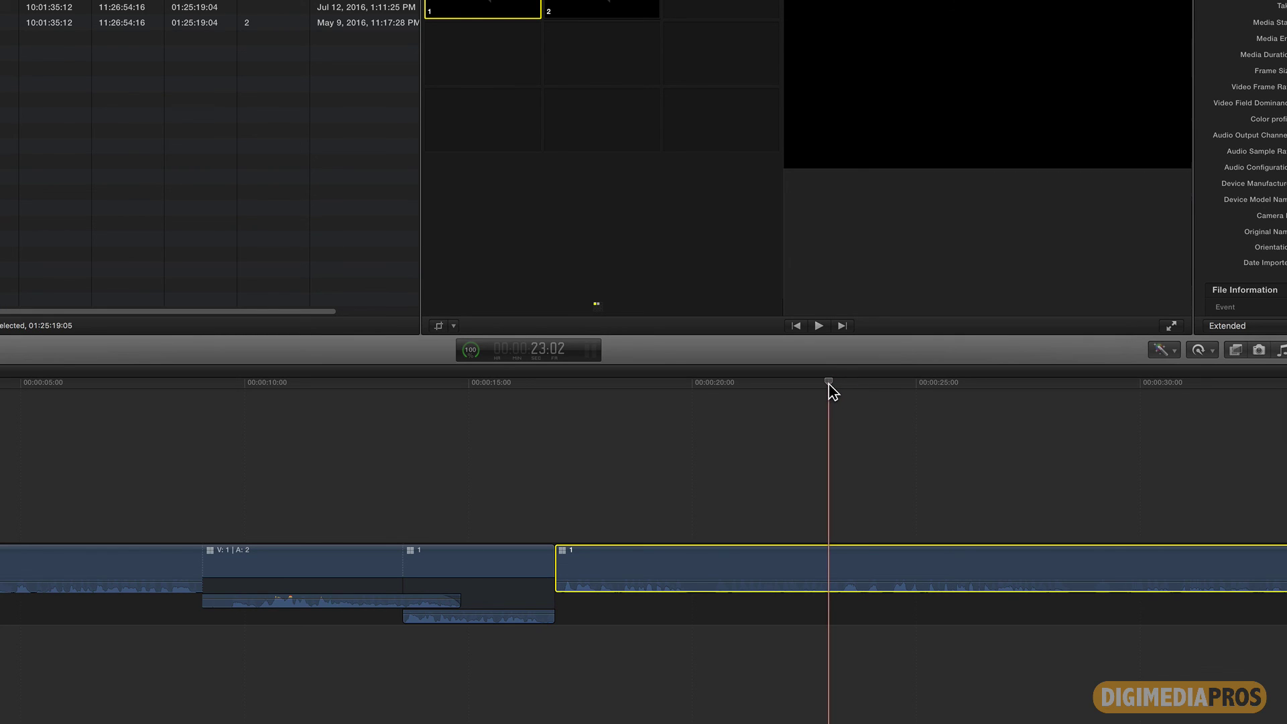
key("super+b")
key("space")
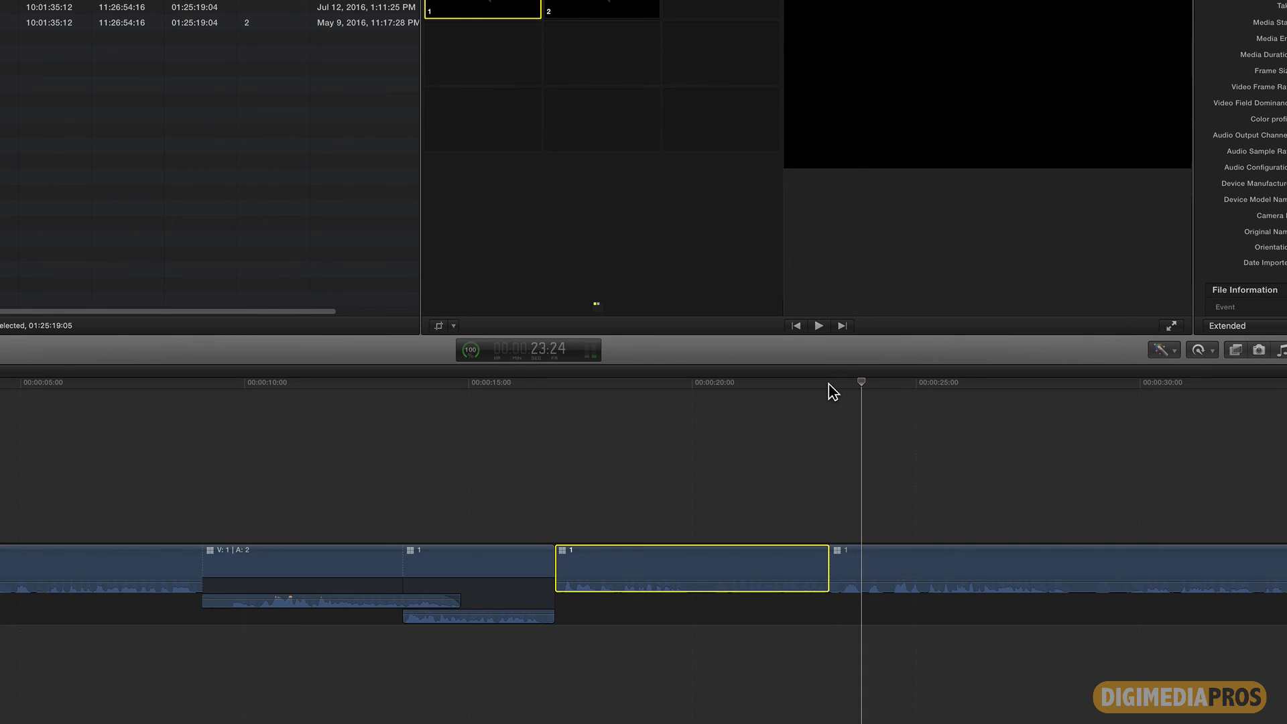
key("Up")
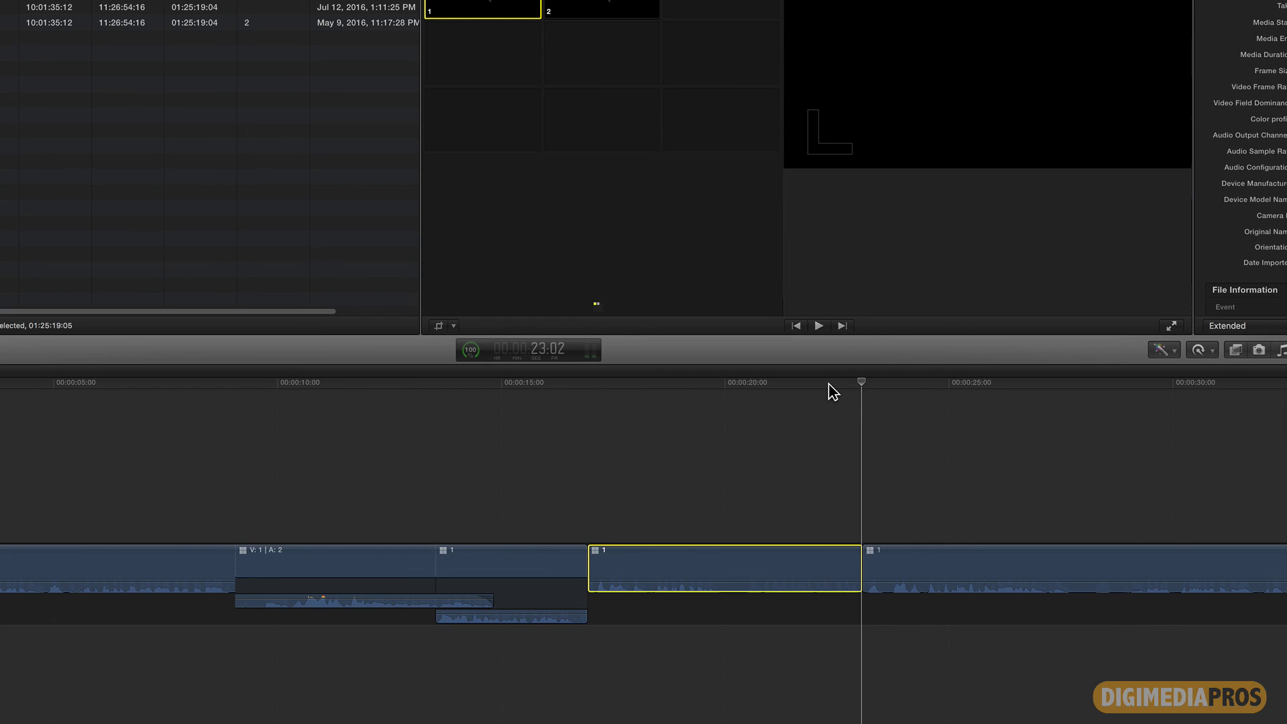